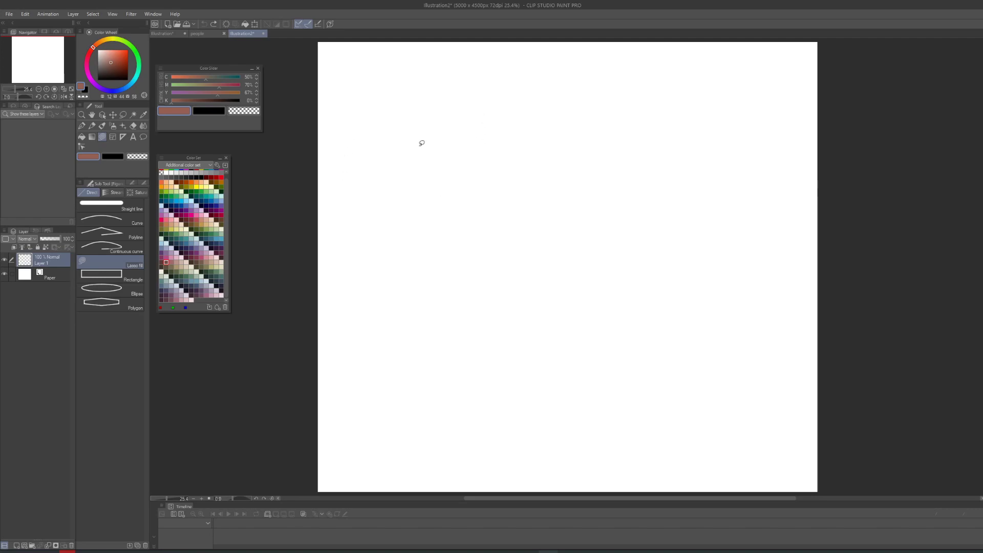
- Fill a tall oval head silhouette with two protruding ears in reddish brown using the Lasso fill tool
{"action": "left_click_drag", "start_coordinate": [486, 226], "coordinate": [330, 254]}
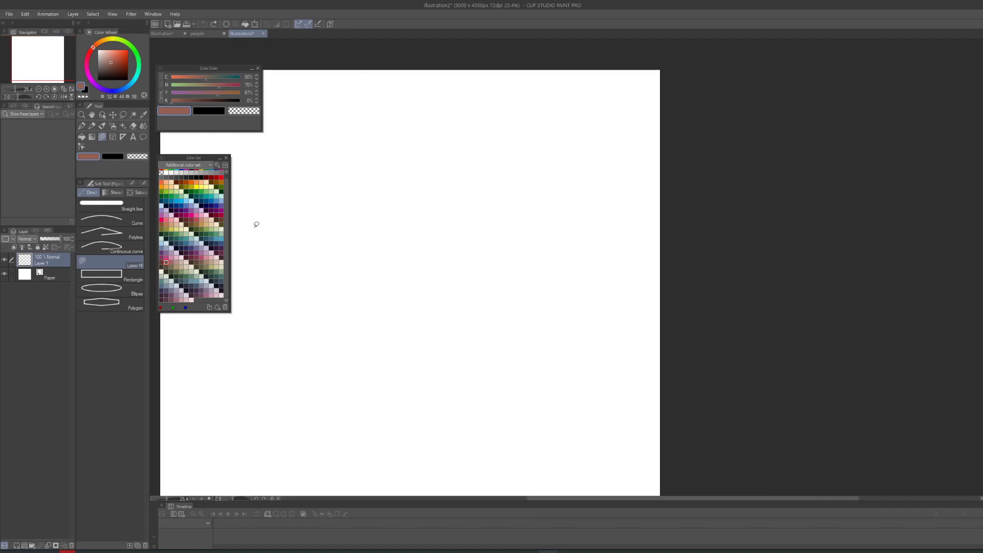
{"action": "left_click_drag", "start_coordinate": [342, 188], "coordinate": [408, 149]}
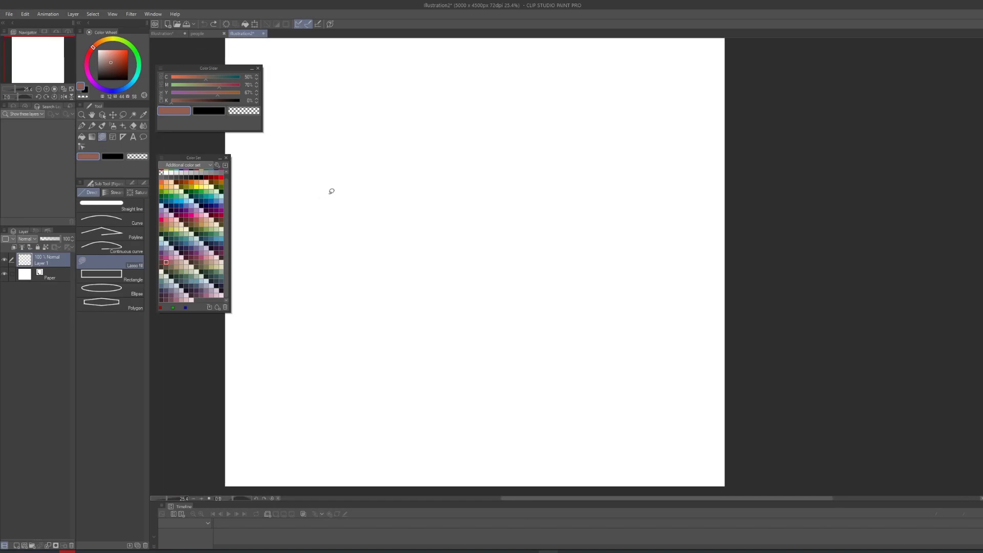
{"action": "mouse_move", "coordinate": [352, 270]}
{"action": "left_mouse_down"}
{"action": "mouse_move", "coordinate": [353, 177]}
{"action": "mouse_move", "coordinate": [441, 143]}
{"action": "mouse_move", "coordinate": [449, 271]}
{"action": "mouse_move", "coordinate": [378, 347]}
{"action": "mouse_move", "coordinate": [345, 250]}
{"action": "mouse_move", "coordinate": [372, 144]}
{"action": "mouse_move", "coordinate": [420, 249]}
{"action": "mouse_move", "coordinate": [378, 334]}
{"action": "left_mouse_up"}
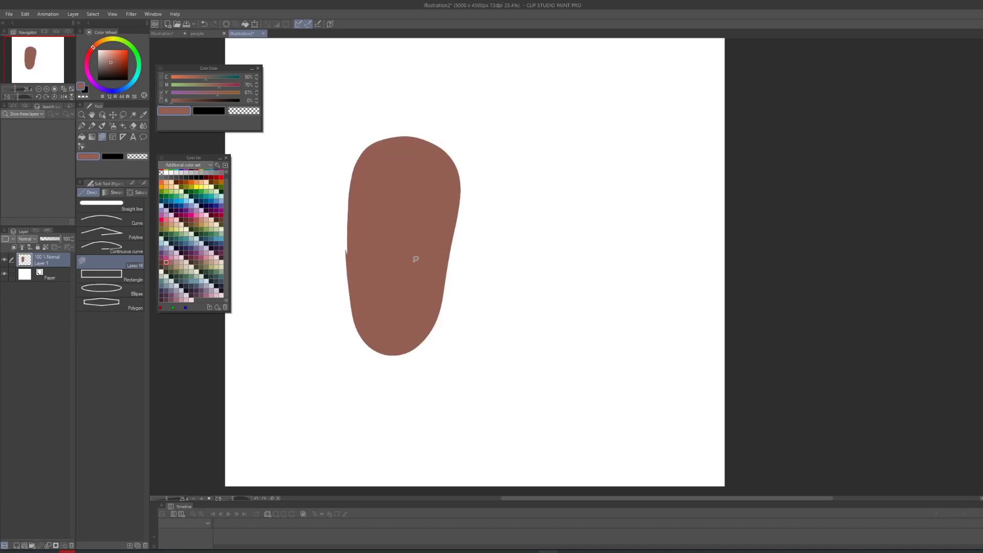
{"action": "mouse_move", "coordinate": [352, 245]}
{"action": "left_mouse_down"}
{"action": "mouse_move", "coordinate": [325, 222]}
{"action": "mouse_move", "coordinate": [350, 267]}
{"action": "left_mouse_up"}
{"action": "left_click_drag", "start_coordinate": [448, 252], "coordinate": [445, 280]}
{"action": "mouse_move", "coordinate": [346, 240]}
{"action": "left_mouse_down"}
{"action": "mouse_move", "coordinate": [331, 214]}
{"action": "mouse_move", "coordinate": [348, 224]}
{"action": "left_mouse_up"}
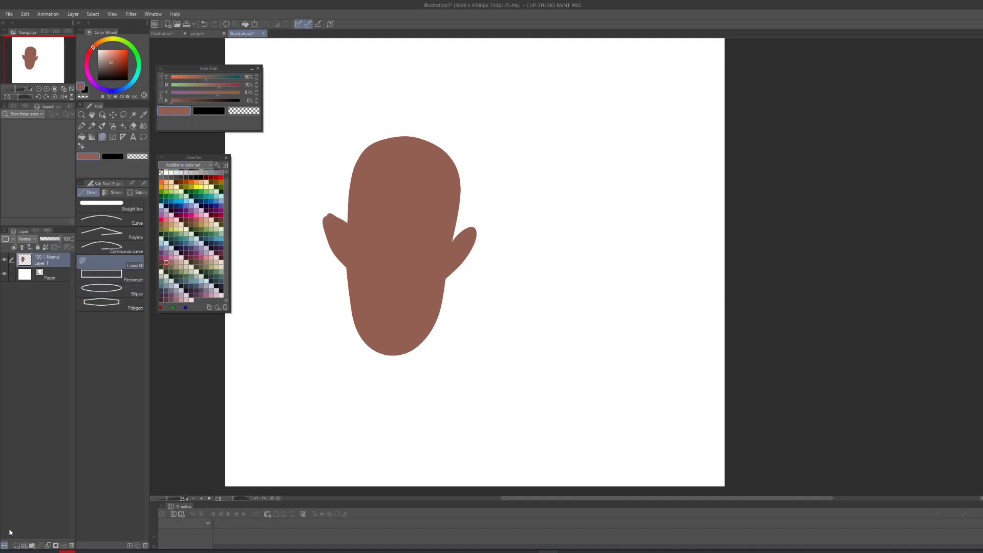
- Add an empty layer above the head and lock the transparent pixels of the head layer
{"action": "left_click", "coordinate": [17, 546]}
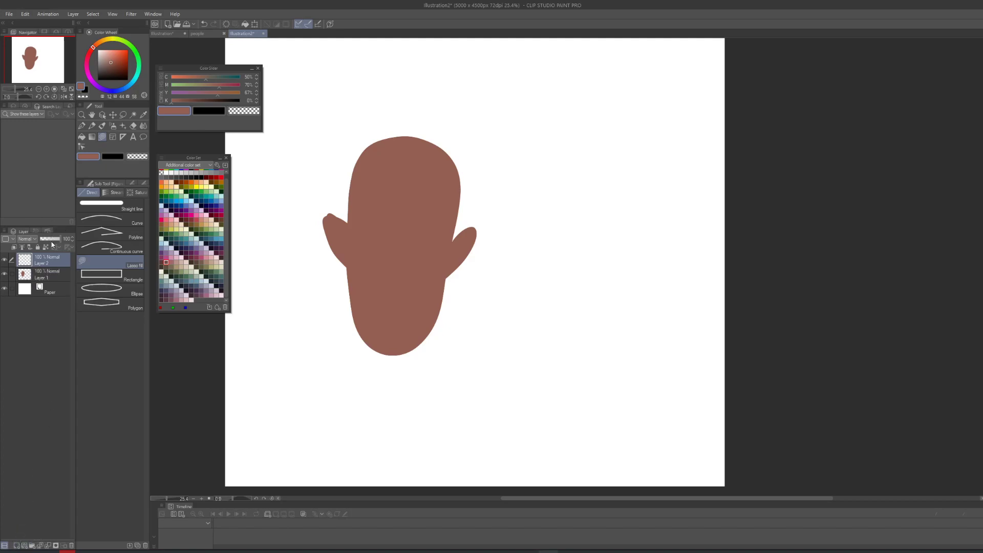
{"action": "left_click", "coordinate": [46, 273]}
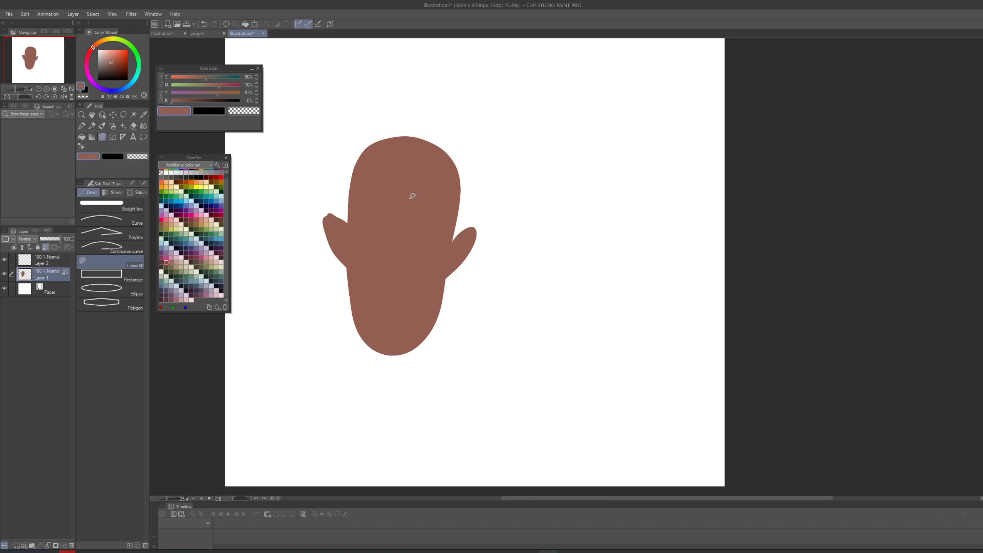
- Block in dark brown shadows inside the ears, over both eye sockets, under the nose and across the nose bridge
{"action": "left_click", "coordinate": [162, 262]}
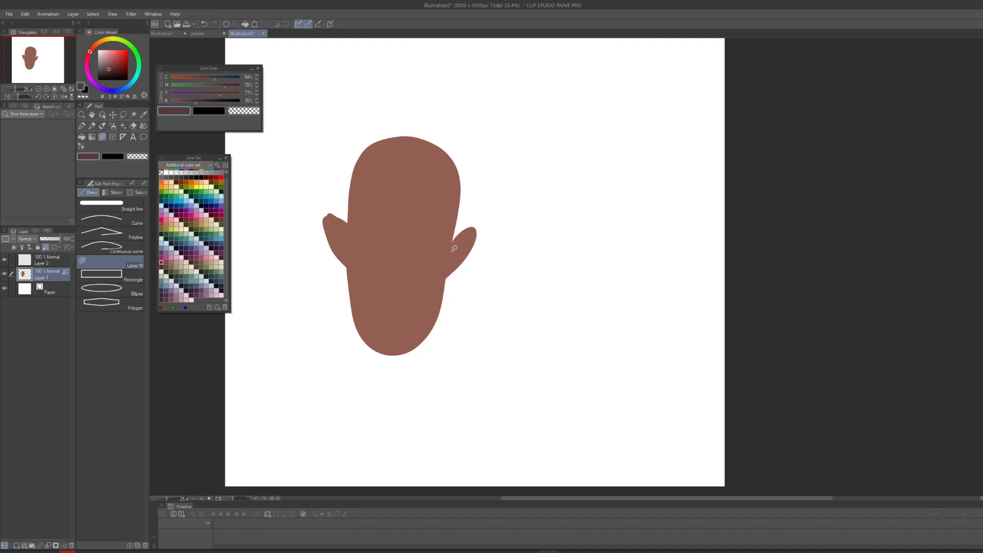
{"action": "left_click_drag", "start_coordinate": [451, 252], "coordinate": [459, 245]}
{"action": "mouse_move", "coordinate": [344, 229]}
{"action": "left_mouse_down"}
{"action": "mouse_move", "coordinate": [327, 223]}
{"action": "mouse_move", "coordinate": [340, 231]}
{"action": "mouse_move", "coordinate": [337, 256]}
{"action": "left_mouse_up"}
{"action": "mouse_move", "coordinate": [414, 248]}
{"action": "left_mouse_down"}
{"action": "mouse_move", "coordinate": [423, 222]}
{"action": "mouse_move", "coordinate": [451, 228]}
{"action": "mouse_move", "coordinate": [444, 245]}
{"action": "mouse_move", "coordinate": [384, 219]}
{"action": "mouse_move", "coordinate": [366, 225]}
{"action": "mouse_move", "coordinate": [375, 240]}
{"action": "mouse_move", "coordinate": [389, 235]}
{"action": "mouse_move", "coordinate": [384, 222]}
{"action": "mouse_move", "coordinate": [360, 228]}
{"action": "mouse_move", "coordinate": [371, 246]}
{"action": "mouse_move", "coordinate": [397, 224]}
{"action": "mouse_move", "coordinate": [361, 221]}
{"action": "mouse_move", "coordinate": [368, 243]}
{"action": "mouse_move", "coordinate": [386, 241]}
{"action": "mouse_move", "coordinate": [368, 242]}
{"action": "mouse_move", "coordinate": [397, 228]}
{"action": "left_mouse_up"}
{"action": "key", "text": "ctrl+z"}
{"action": "key", "text": "ctrl+z"}
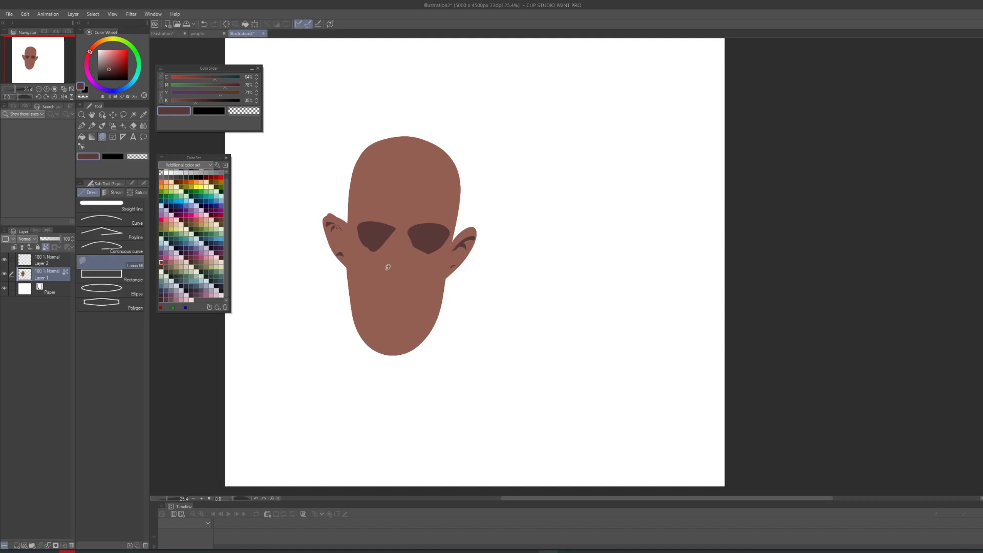
{"action": "left_click_drag", "start_coordinate": [384, 277], "coordinate": [402, 281]}
{"action": "mouse_move", "coordinate": [387, 236]}
{"action": "left_mouse_down"}
{"action": "mouse_move", "coordinate": [417, 232]}
{"action": "mouse_move", "coordinate": [382, 228]}
{"action": "mouse_move", "coordinate": [402, 220]}
{"action": "mouse_move", "coordinate": [395, 228]}
{"action": "left_mouse_up"}
- On a new layer above the head, draw three dark brown eye-socket shadow studies beside the face and a downward arrow
{"action": "left_click", "coordinate": [17, 539]}
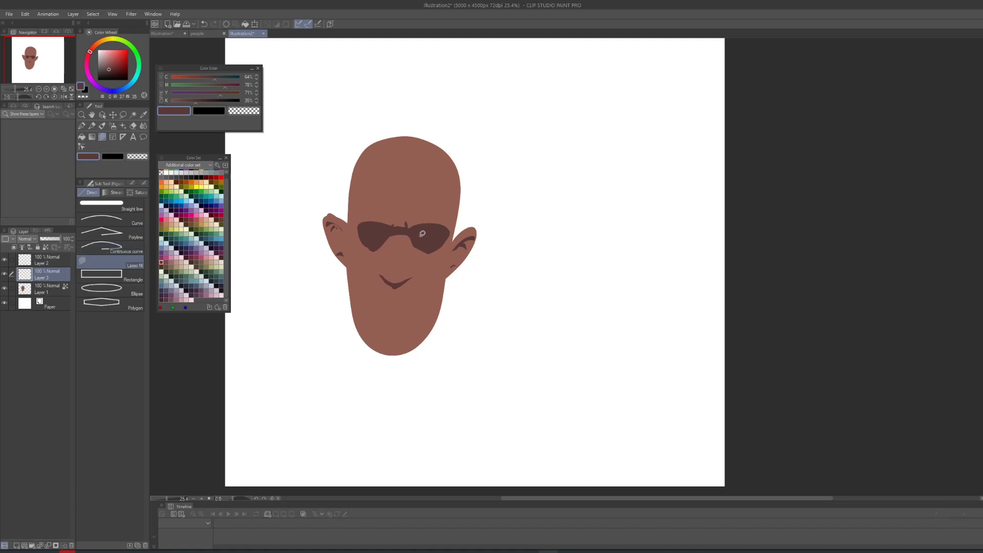
{"action": "mouse_move", "coordinate": [526, 160]}
{"action": "left_mouse_down"}
{"action": "mouse_move", "coordinate": [510, 198]}
{"action": "mouse_move", "coordinate": [576, 194]}
{"action": "mouse_move", "coordinate": [519, 199]}
{"action": "left_mouse_up"}
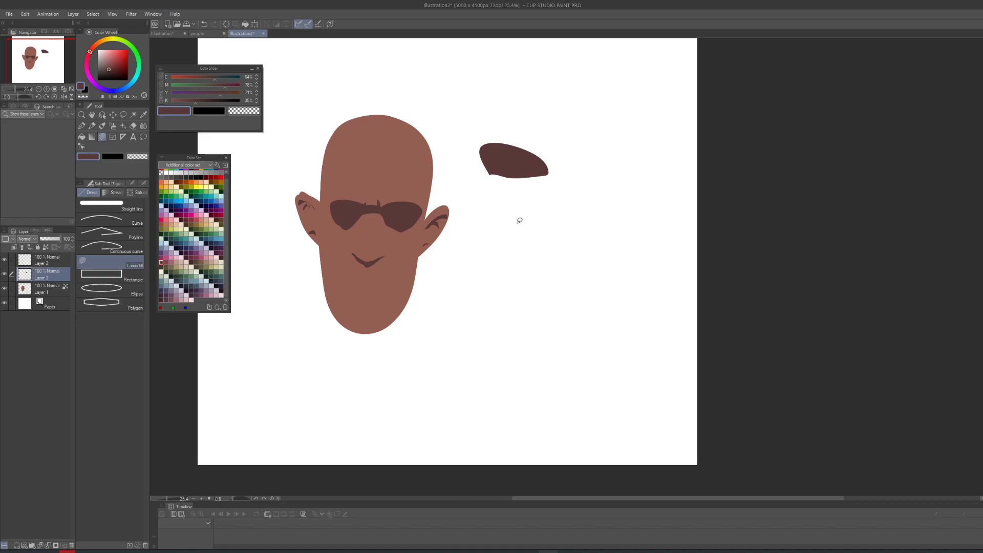
{"action": "mouse_move", "coordinate": [553, 223]}
{"action": "left_mouse_down"}
{"action": "mouse_move", "coordinate": [495, 212]}
{"action": "mouse_move", "coordinate": [501, 228]}
{"action": "mouse_move", "coordinate": [555, 222]}
{"action": "mouse_move", "coordinate": [542, 251]}
{"action": "mouse_move", "coordinate": [501, 248]}
{"action": "mouse_move", "coordinate": [509, 267]}
{"action": "mouse_move", "coordinate": [511, 257]}
{"action": "mouse_move", "coordinate": [545, 266]}
{"action": "mouse_move", "coordinate": [521, 253]}
{"action": "mouse_move", "coordinate": [552, 261]}
{"action": "left_mouse_up"}
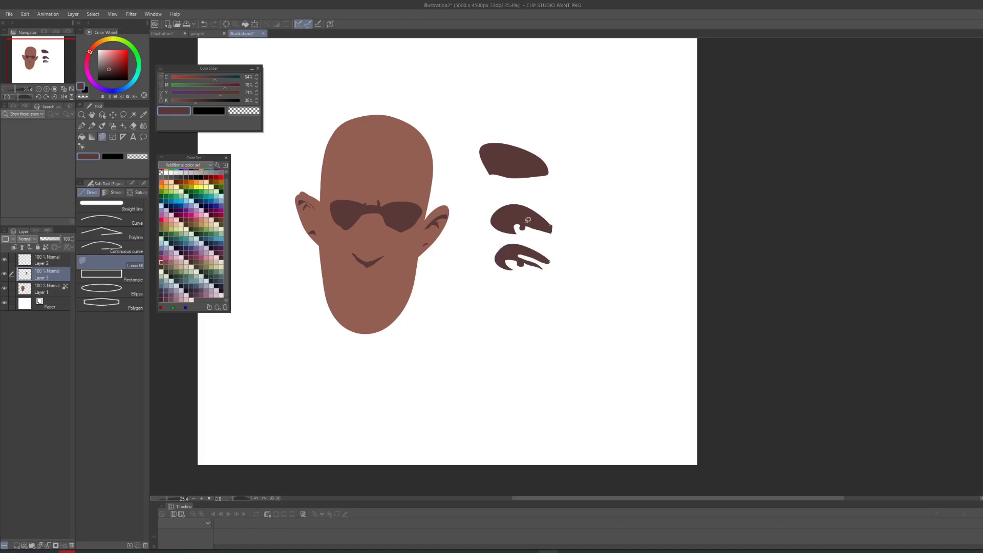
{"action": "mouse_move", "coordinate": [575, 157]}
{"action": "left_mouse_down"}
{"action": "mouse_move", "coordinate": [575, 237]}
{"action": "mouse_move", "coordinate": [563, 255]}
{"action": "mouse_move", "coordinate": [585, 272]}
{"action": "mouse_move", "coordinate": [600, 265]}
{"action": "mouse_move", "coordinate": [576, 157]}
{"action": "left_mouse_up"}
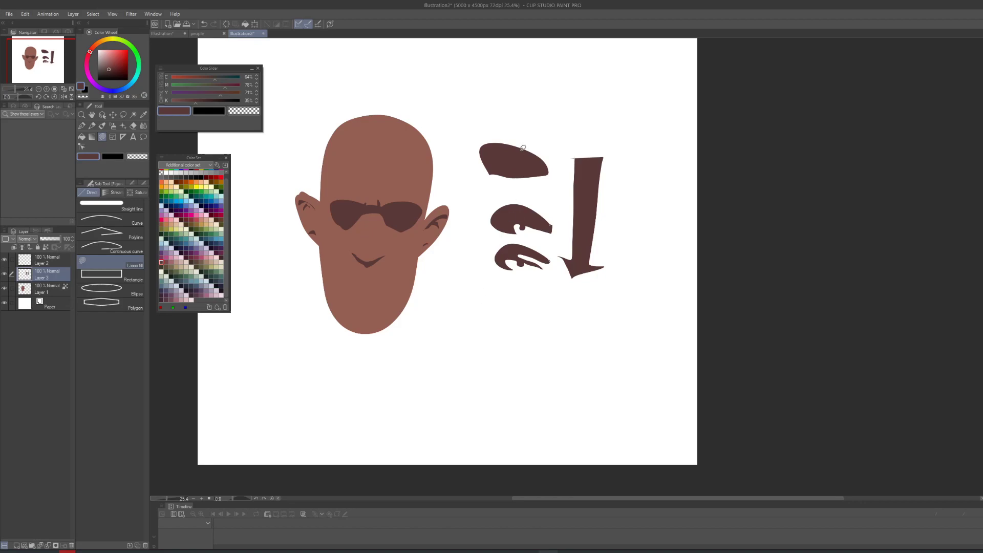
- On the head layer, add dark brown shapes for the nose side, mouth, chin crease, under-eye folds and forehead wrinkles
{"action": "left_click", "coordinate": [40, 291]}
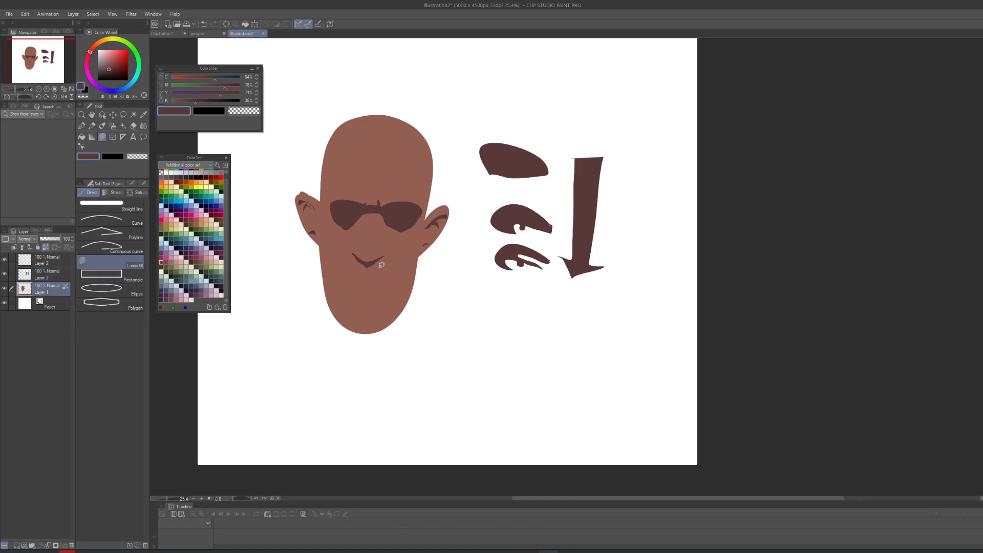
{"action": "mouse_move", "coordinate": [363, 262]}
{"action": "left_mouse_down"}
{"action": "mouse_move", "coordinate": [370, 271]}
{"action": "mouse_move", "coordinate": [364, 225]}
{"action": "mouse_move", "coordinate": [358, 255]}
{"action": "left_mouse_up"}
{"action": "mouse_move", "coordinate": [355, 277]}
{"action": "left_mouse_down"}
{"action": "mouse_move", "coordinate": [390, 280]}
{"action": "mouse_move", "coordinate": [357, 283]}
{"action": "mouse_move", "coordinate": [361, 290]}
{"action": "left_mouse_up"}
{"action": "left_click_drag", "start_coordinate": [386, 189], "coordinate": [357, 191]}
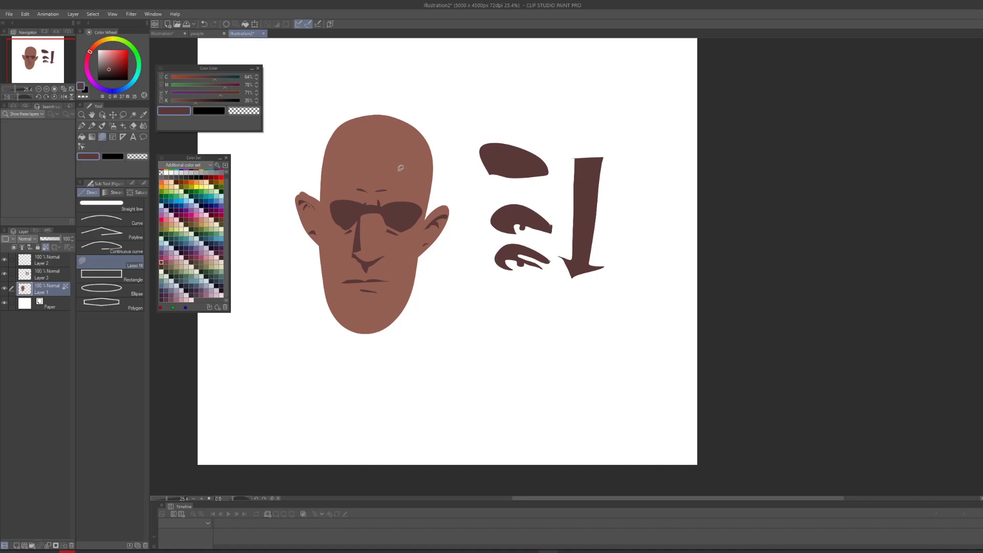
{"action": "mouse_move", "coordinate": [373, 175]}
{"action": "left_mouse_down"}
{"action": "mouse_move", "coordinate": [401, 174]}
{"action": "mouse_move", "coordinate": [348, 178]}
{"action": "left_mouse_up"}
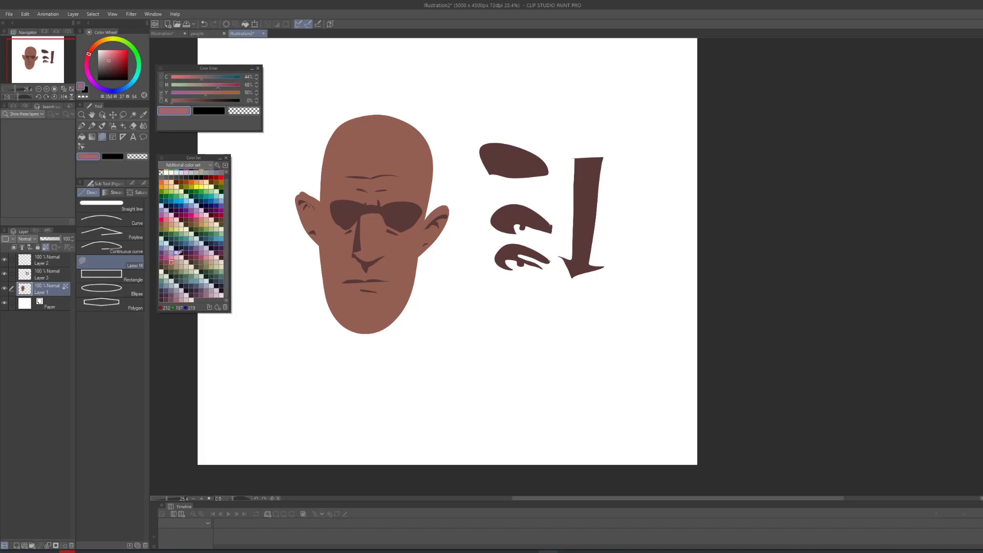
- Shade the jaw, chin and both temples with a mid-tone reddish purple from the color set
{"action": "left_click", "coordinate": [167, 262]}
{"action": "left_click_drag", "start_coordinate": [387, 149], "coordinate": [354, 143]}
{"action": "key", "text": "ctrl+z"}
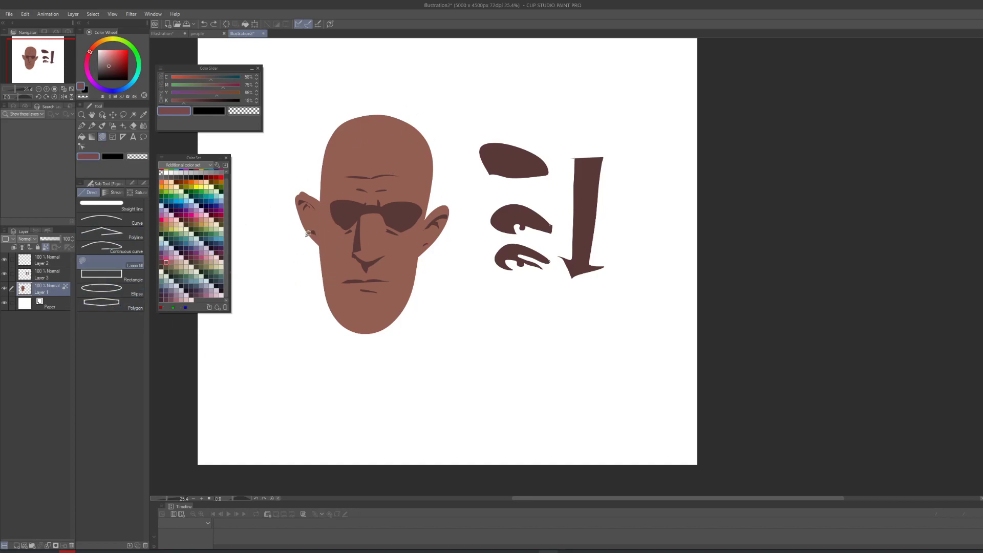
{"action": "mouse_move", "coordinate": [319, 247]}
{"action": "left_mouse_down"}
{"action": "mouse_move", "coordinate": [323, 240]}
{"action": "mouse_move", "coordinate": [340, 314]}
{"action": "mouse_move", "coordinate": [298, 238]}
{"action": "mouse_move", "coordinate": [308, 241]}
{"action": "left_mouse_up"}
{"action": "mouse_move", "coordinate": [339, 317]}
{"action": "left_mouse_down"}
{"action": "mouse_move", "coordinate": [385, 316]}
{"action": "mouse_move", "coordinate": [422, 258]}
{"action": "mouse_move", "coordinate": [352, 312]}
{"action": "left_mouse_up"}
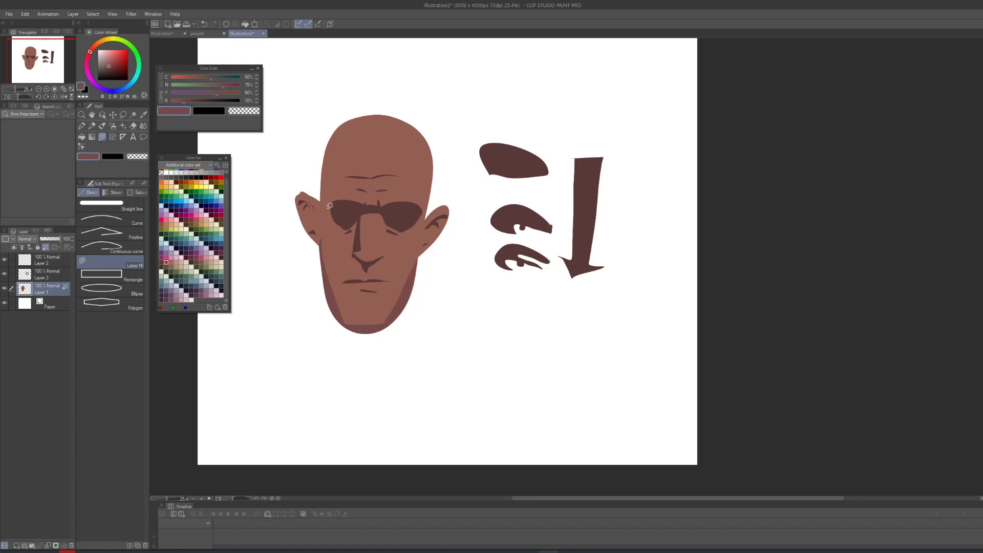
{"action": "mouse_move", "coordinate": [331, 199]}
{"action": "left_mouse_down"}
{"action": "mouse_move", "coordinate": [336, 132]}
{"action": "mouse_move", "coordinate": [318, 171]}
{"action": "mouse_move", "coordinate": [330, 200]}
{"action": "left_mouse_up"}
{"action": "mouse_move", "coordinate": [421, 194]}
{"action": "left_mouse_down"}
{"action": "mouse_move", "coordinate": [424, 204]}
{"action": "mouse_move", "coordinate": [428, 136]}
{"action": "mouse_move", "coordinate": [430, 207]}
{"action": "mouse_move", "coordinate": [423, 204]}
{"action": "left_mouse_up"}
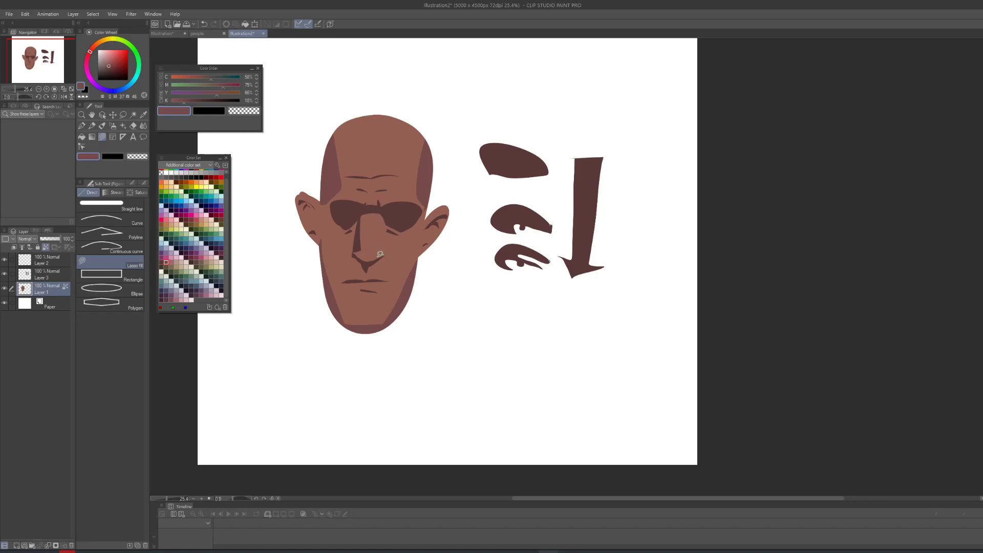
- Add mid-tone shadows beside the nose, below the lower lip and under both eyes
{"action": "mouse_move", "coordinate": [380, 254]}
{"action": "left_mouse_down"}
{"action": "mouse_move", "coordinate": [381, 207]}
{"action": "mouse_move", "coordinate": [387, 248]}
{"action": "mouse_move", "coordinate": [376, 251]}
{"action": "mouse_move", "coordinate": [380, 210]}
{"action": "mouse_move", "coordinate": [385, 258]}
{"action": "left_mouse_up"}
{"action": "mouse_move", "coordinate": [374, 293]}
{"action": "left_mouse_down"}
{"action": "mouse_move", "coordinate": [344, 298]}
{"action": "mouse_move", "coordinate": [372, 320]}
{"action": "mouse_move", "coordinate": [344, 333]}
{"action": "mouse_move", "coordinate": [341, 314]}
{"action": "left_mouse_up"}
{"action": "left_click_drag", "start_coordinate": [345, 230], "coordinate": [388, 229]}
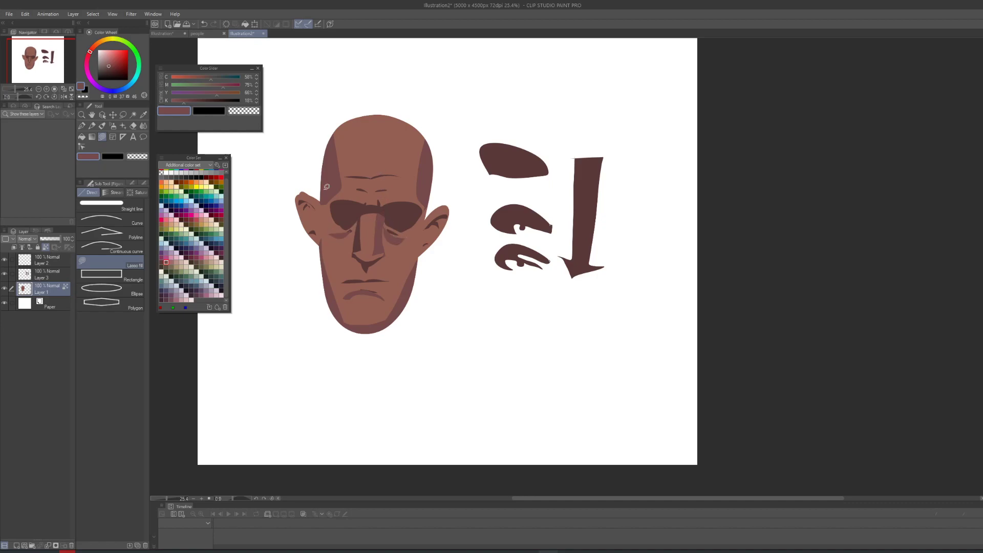
- Extend the mid-tone shading along the sides of the head, beside the ears and around the top of the skull
{"action": "mouse_move", "coordinate": [321, 200]}
{"action": "left_mouse_down"}
{"action": "mouse_move", "coordinate": [316, 248]}
{"action": "mouse_move", "coordinate": [326, 195]}
{"action": "left_mouse_up"}
{"action": "mouse_move", "coordinate": [426, 227]}
{"action": "left_mouse_down"}
{"action": "mouse_move", "coordinate": [416, 248]}
{"action": "mouse_move", "coordinate": [429, 211]}
{"action": "left_mouse_up"}
{"action": "left_click_drag", "start_coordinate": [333, 140], "coordinate": [321, 142]}
{"action": "left_click_drag", "start_coordinate": [427, 147], "coordinate": [439, 153]}
{"action": "mouse_move", "coordinate": [342, 126]}
{"action": "left_mouse_down"}
{"action": "mouse_move", "coordinate": [428, 122]}
{"action": "mouse_move", "coordinate": [317, 128]}
{"action": "mouse_move", "coordinate": [332, 143]}
{"action": "left_mouse_up"}
{"action": "mouse_move", "coordinate": [353, 120]}
{"action": "left_mouse_down"}
{"action": "mouse_move", "coordinate": [403, 117]}
{"action": "mouse_move", "coordinate": [351, 124]}
{"action": "left_mouse_up"}
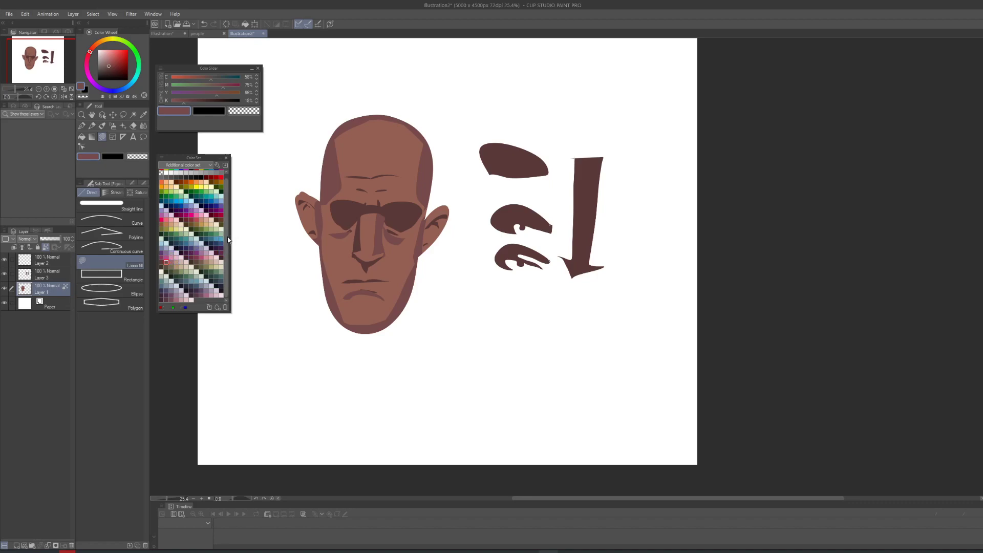
- On the eye study layer, draw a dark brown almond-shaped eye with a filled iris above the socket studies
{"action": "left_click", "coordinate": [177, 261]}
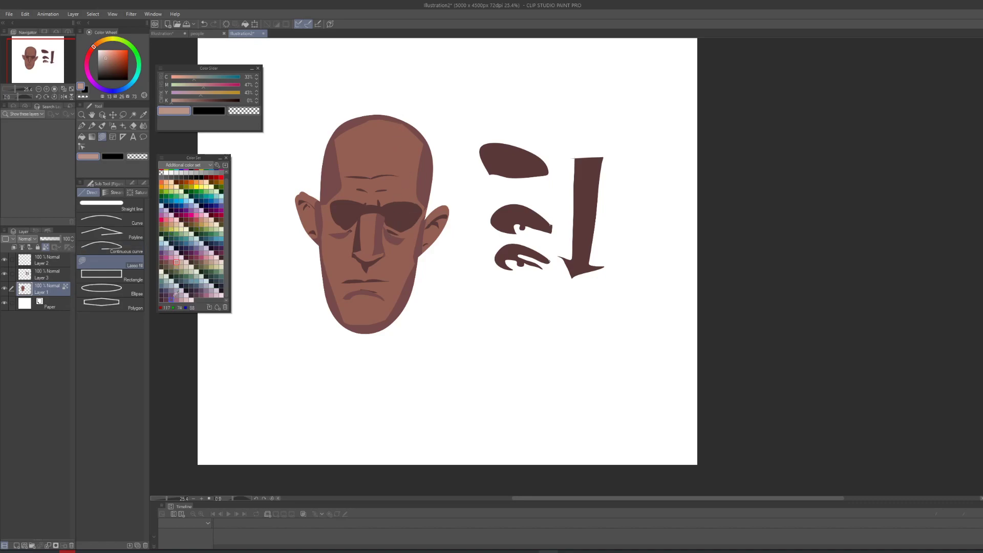
{"action": "left_click", "coordinate": [351, 209], "text": "alt"}
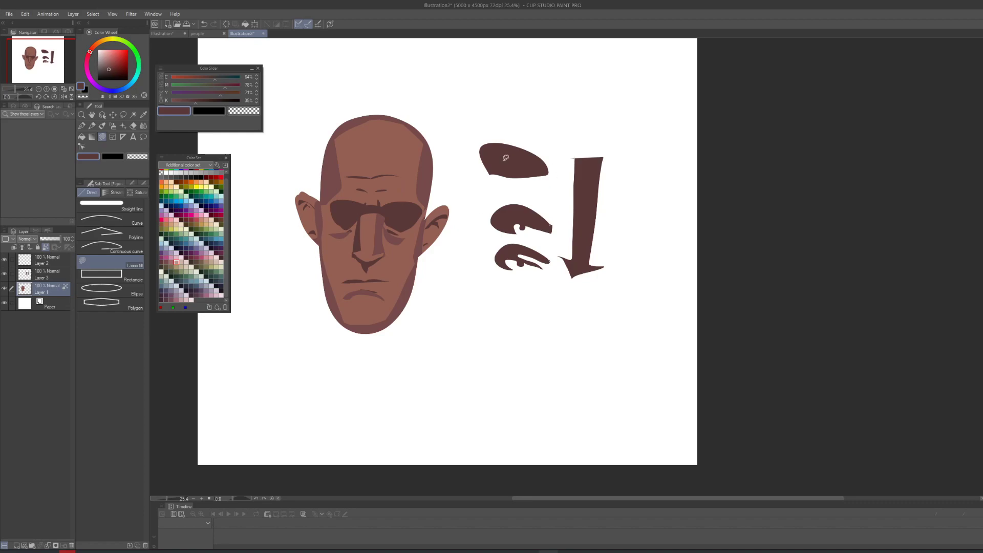
{"action": "left_click", "coordinate": [47, 273]}
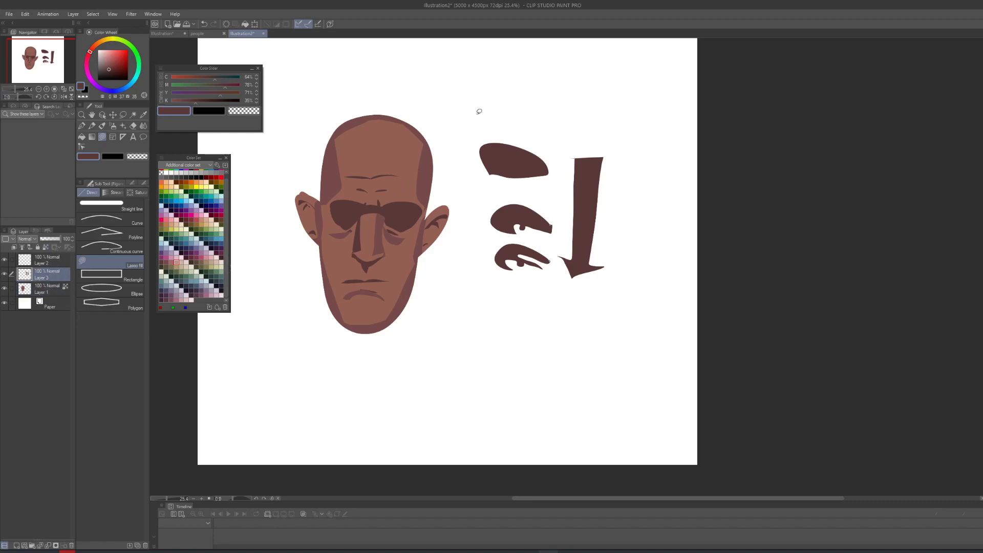
{"action": "mouse_move", "coordinate": [479, 111]}
{"action": "left_mouse_down"}
{"action": "mouse_move", "coordinate": [539, 97]}
{"action": "mouse_move", "coordinate": [557, 113]}
{"action": "mouse_move", "coordinate": [535, 122]}
{"action": "mouse_move", "coordinate": [476, 112]}
{"action": "mouse_move", "coordinate": [550, 117]}
{"action": "mouse_move", "coordinate": [535, 98]}
{"action": "mouse_move", "coordinate": [483, 106]}
{"action": "mouse_move", "coordinate": [530, 108]}
{"action": "left_mouse_up"}
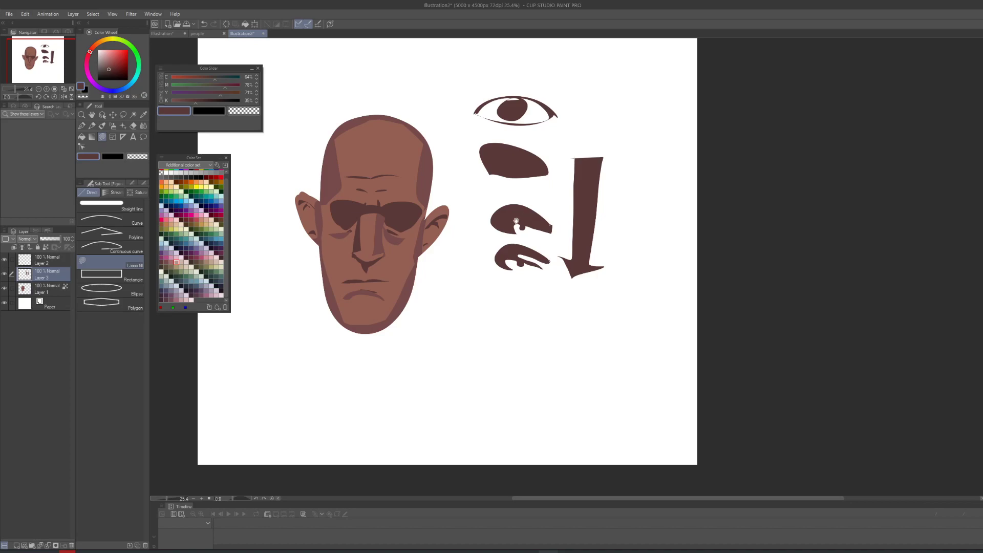
- Draw a second, more detailed eye beside the first, with heavy lids, iris, lid creases and corner lines
{"action": "left_click_drag", "start_coordinate": [515, 220], "coordinate": [444, 254]}
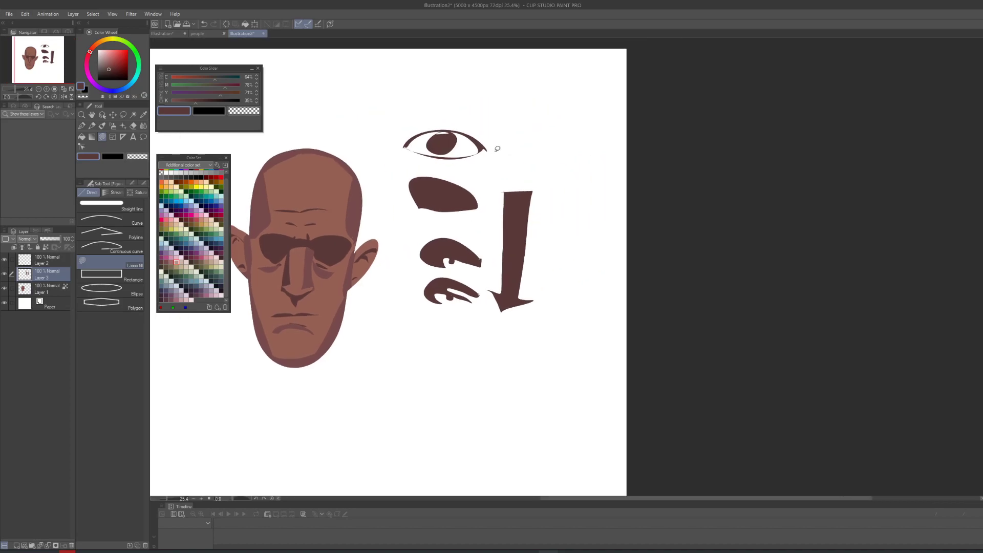
{"action": "mouse_move", "coordinate": [497, 148]}
{"action": "left_mouse_down"}
{"action": "mouse_move", "coordinate": [529, 122]}
{"action": "mouse_move", "coordinate": [585, 154]}
{"action": "mouse_move", "coordinate": [531, 128]}
{"action": "mouse_move", "coordinate": [496, 150]}
{"action": "mouse_move", "coordinate": [566, 153]}
{"action": "mouse_move", "coordinate": [574, 145]}
{"action": "mouse_move", "coordinate": [503, 147]}
{"action": "left_mouse_up"}
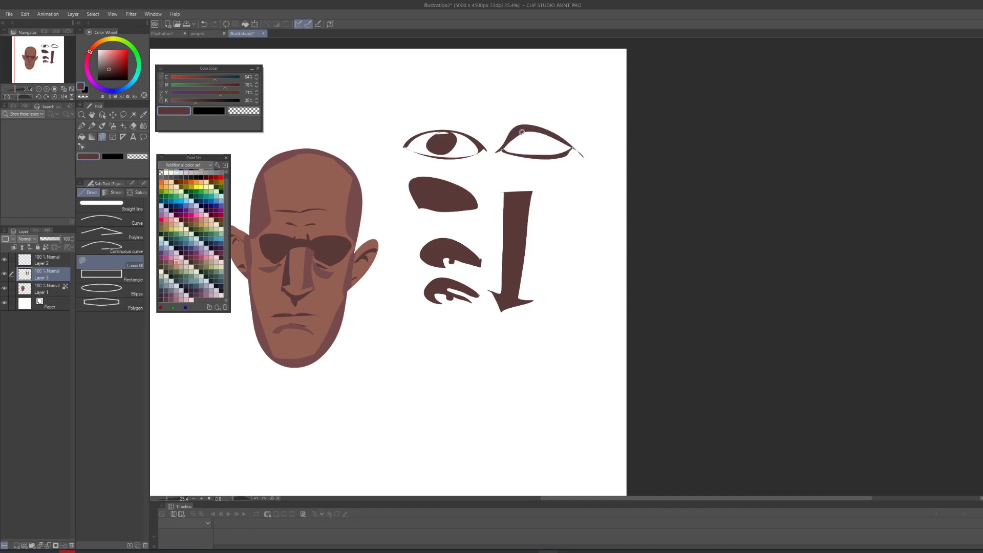
{"action": "mouse_move", "coordinate": [531, 130]}
{"action": "left_mouse_down"}
{"action": "mouse_move", "coordinate": [517, 146]}
{"action": "mouse_move", "coordinate": [544, 138]}
{"action": "mouse_move", "coordinate": [533, 131]}
{"action": "mouse_move", "coordinate": [500, 147]}
{"action": "mouse_move", "coordinate": [518, 121]}
{"action": "mouse_move", "coordinate": [512, 128]}
{"action": "mouse_move", "coordinate": [583, 138]}
{"action": "mouse_move", "coordinate": [550, 123]}
{"action": "left_mouse_up"}
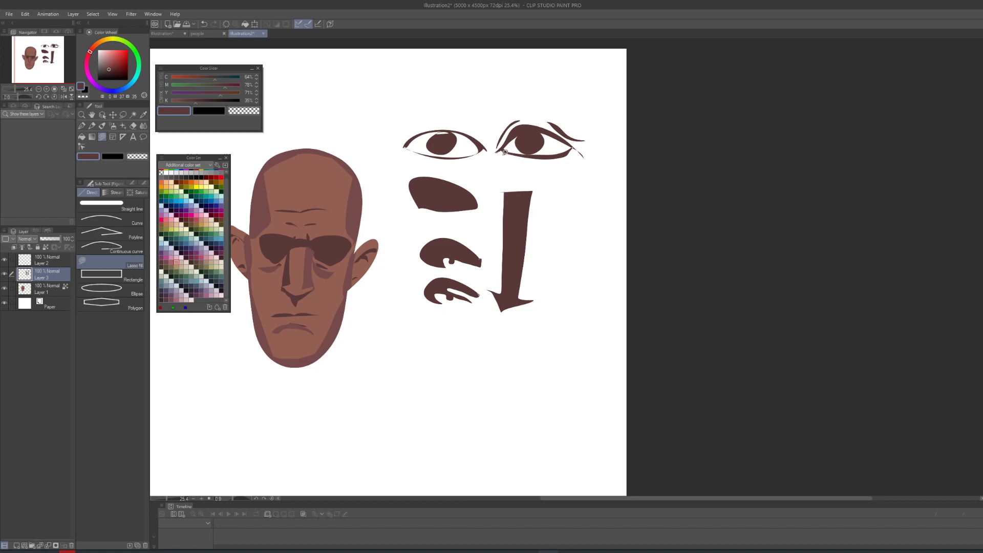
{"action": "mouse_move", "coordinate": [504, 152]}
{"action": "left_mouse_down"}
{"action": "mouse_move", "coordinate": [577, 155]}
{"action": "mouse_move", "coordinate": [548, 167]}
{"action": "mouse_move", "coordinate": [503, 152]}
{"action": "left_mouse_up"}
{"action": "mouse_move", "coordinate": [574, 147]}
{"action": "left_mouse_down"}
{"action": "mouse_move", "coordinate": [606, 137]}
{"action": "mouse_move", "coordinate": [575, 146]}
{"action": "left_mouse_up"}
- Sample the head's mid-tone shadow, set its yellow to 52%, and recolor the shading along the left side of the head
{"action": "left_click_drag", "start_coordinate": [427, 309], "coordinate": [496, 306]}
{"action": "left_click", "coordinate": [45, 289]}
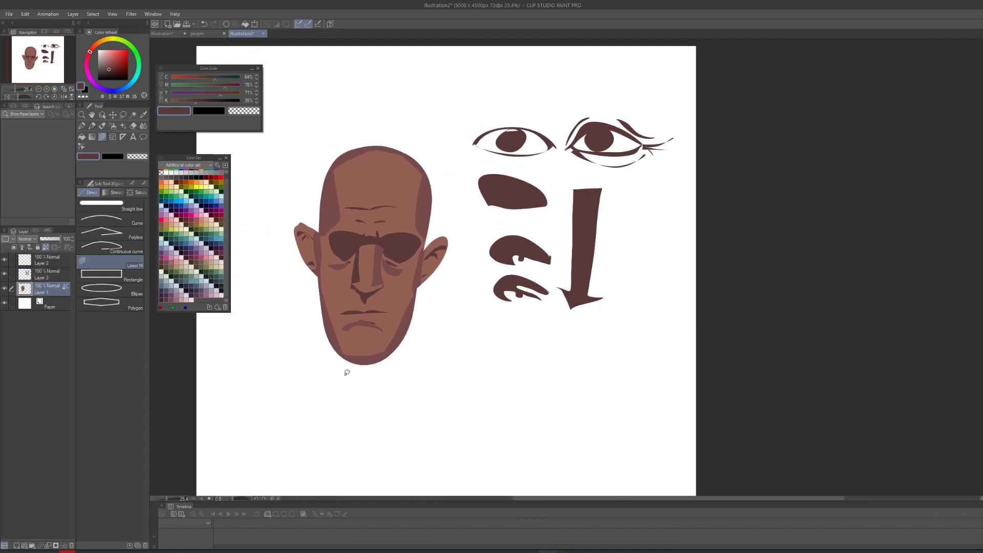
{"action": "left_click_drag", "start_coordinate": [454, 281], "coordinate": [456, 259]}
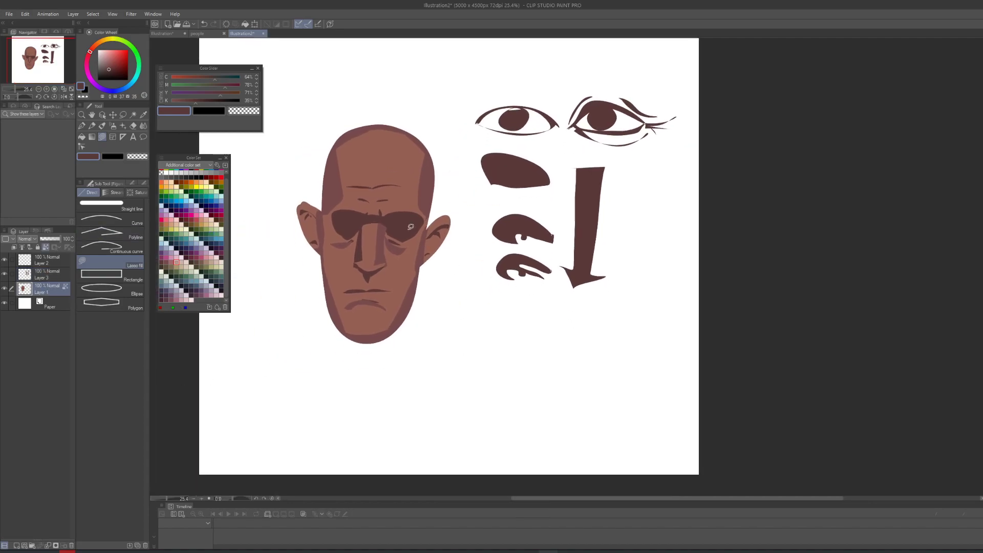
{"action": "left_click", "coordinate": [336, 183], "text": "alt"}
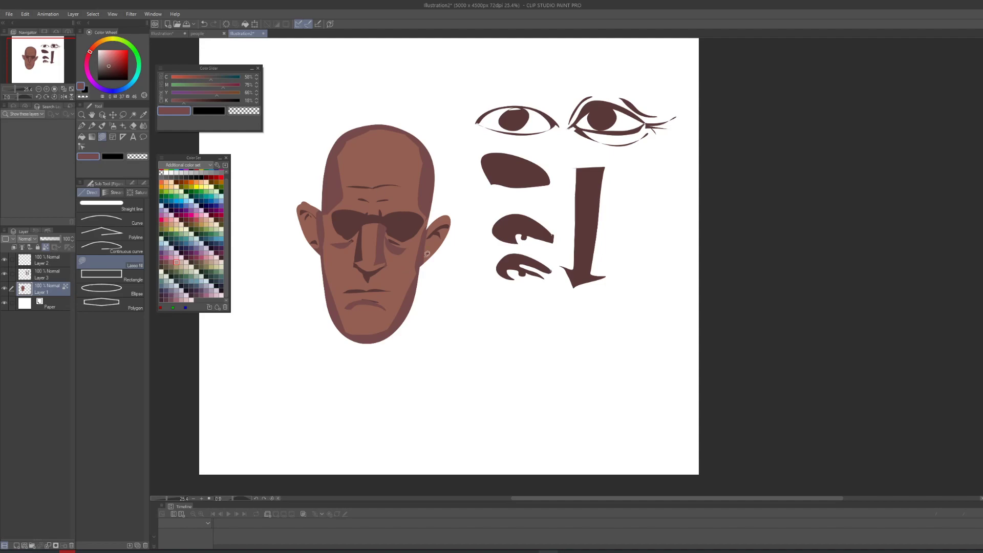
{"action": "left_click", "coordinate": [389, 163], "text": "alt"}
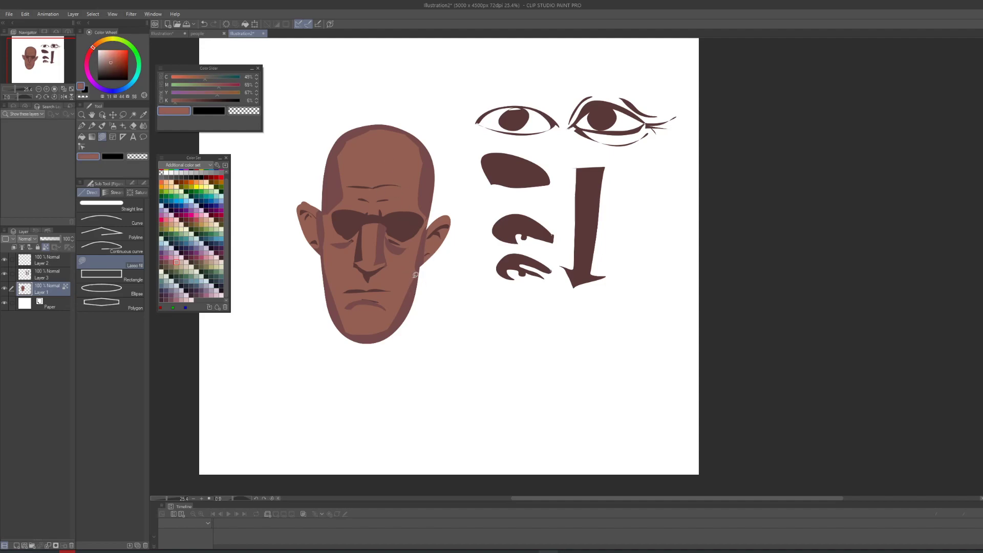
{"action": "left_click", "coordinate": [336, 179], "text": "alt"}
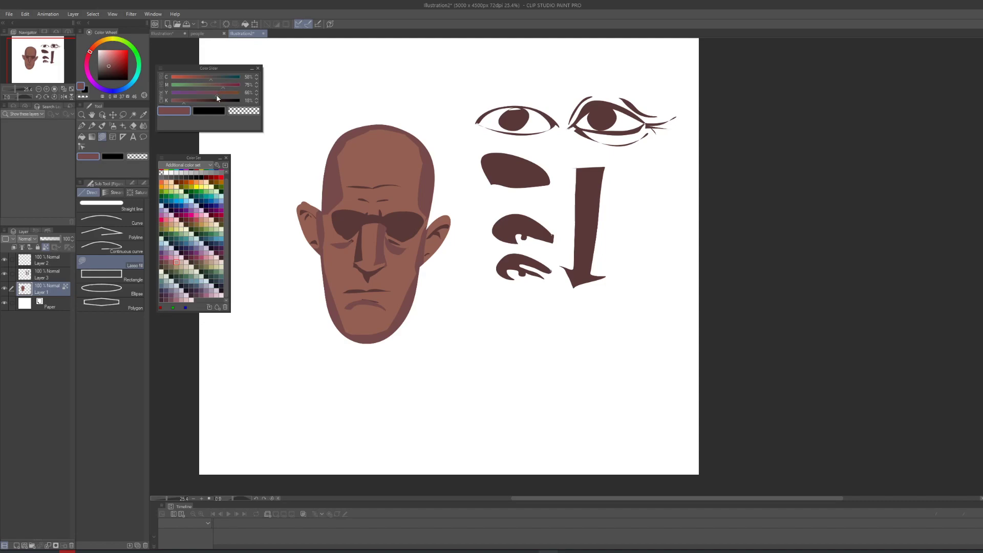
{"action": "left_click_drag", "start_coordinate": [216, 93], "coordinate": [214, 93]}
{"action": "left_click_drag", "start_coordinate": [212, 96], "coordinate": [206, 96]}
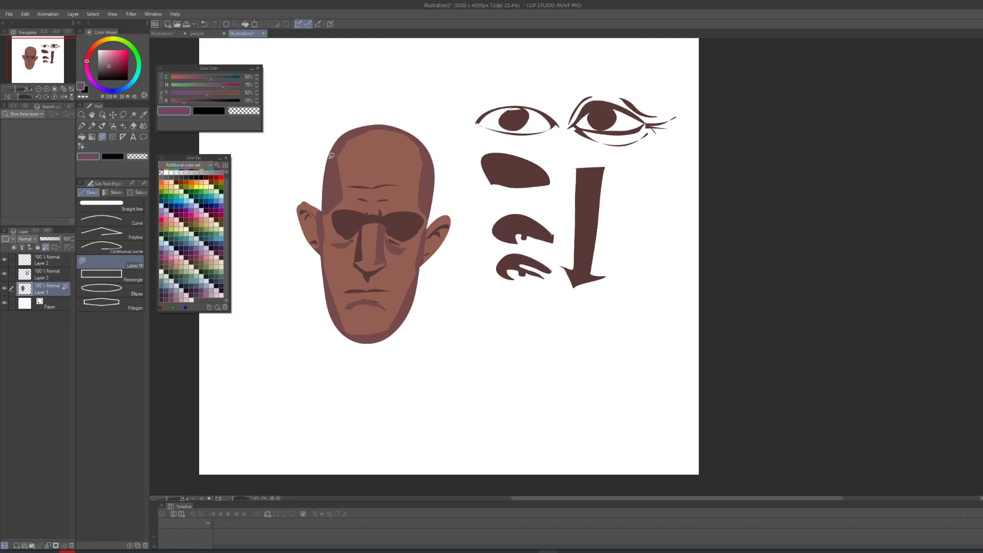
{"action": "mouse_move", "coordinate": [332, 154]}
{"action": "left_mouse_down"}
{"action": "mouse_move", "coordinate": [328, 201]}
{"action": "mouse_move", "coordinate": [339, 145]}
{"action": "mouse_move", "coordinate": [326, 241]}
{"action": "mouse_move", "coordinate": [322, 209]}
{"action": "left_mouse_up"}
{"action": "mouse_move", "coordinate": [323, 249]}
{"action": "left_mouse_down"}
{"action": "mouse_move", "coordinate": [341, 328]}
{"action": "mouse_move", "coordinate": [303, 248]}
{"action": "left_mouse_up"}
{"action": "left_click", "coordinate": [372, 148], "text": "alt"}
{"action": "left_click", "coordinate": [220, 97]}
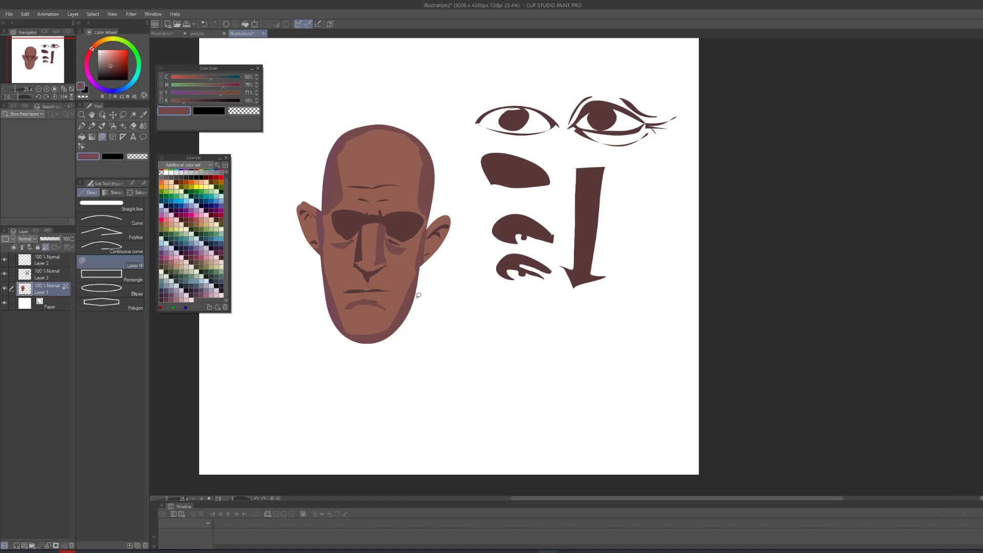
{"action": "left_click", "coordinate": [342, 264], "text": "alt"}
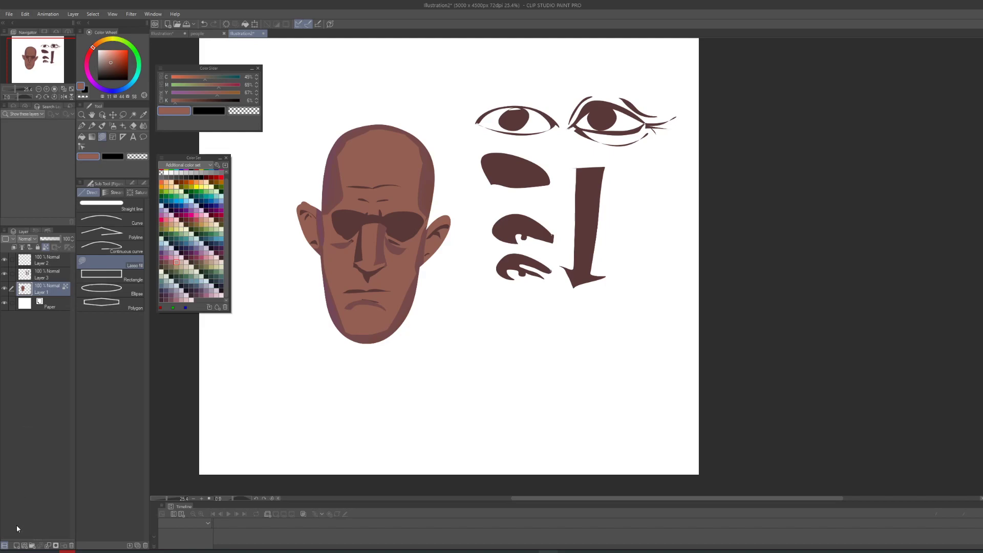
- Add a new layer above the head layer and try a grayish version of the eye socket color as an eyeball shape
{"action": "left_click", "coordinate": [16, 546]}
{"action": "left_click", "coordinate": [354, 217], "text": "alt"}
{"action": "left_click", "coordinate": [211, 94]}
{"action": "left_click", "coordinate": [209, 85]}
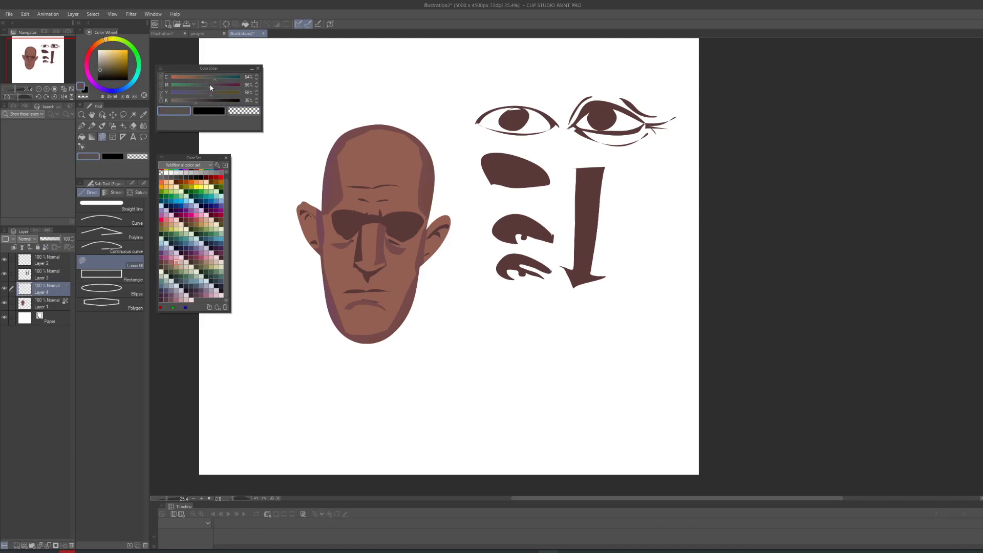
{"action": "left_click_drag", "start_coordinate": [209, 94], "coordinate": [206, 95]}
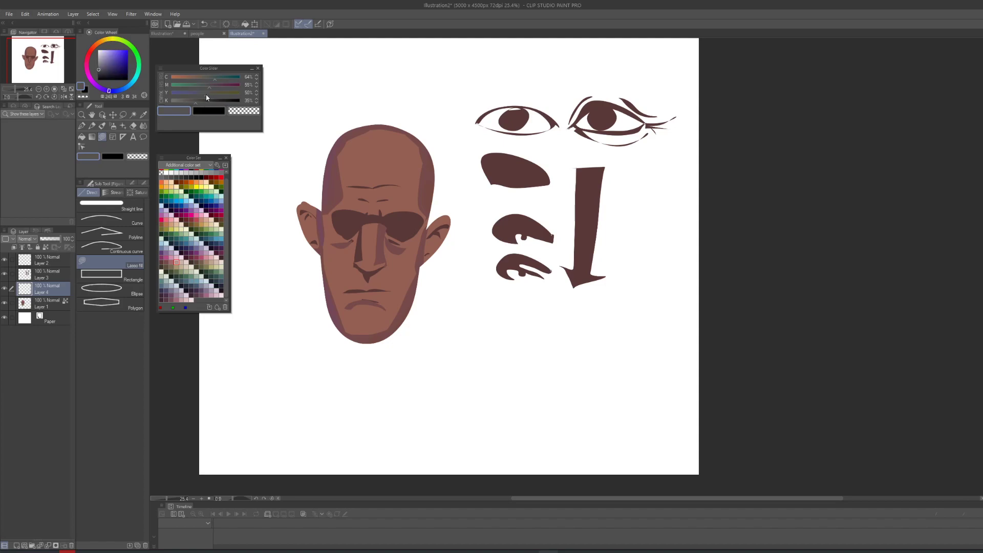
{"action": "left_click_drag", "start_coordinate": [396, 221], "coordinate": [391, 231]}
{"action": "key", "text": "ctrl+z"}
- Sample the skin color, set cyan to 55%, magenta to 66% and yellow to 55%, and fill eyeball shapes in both sockets
{"action": "left_click", "coordinate": [342, 252], "text": "alt"}
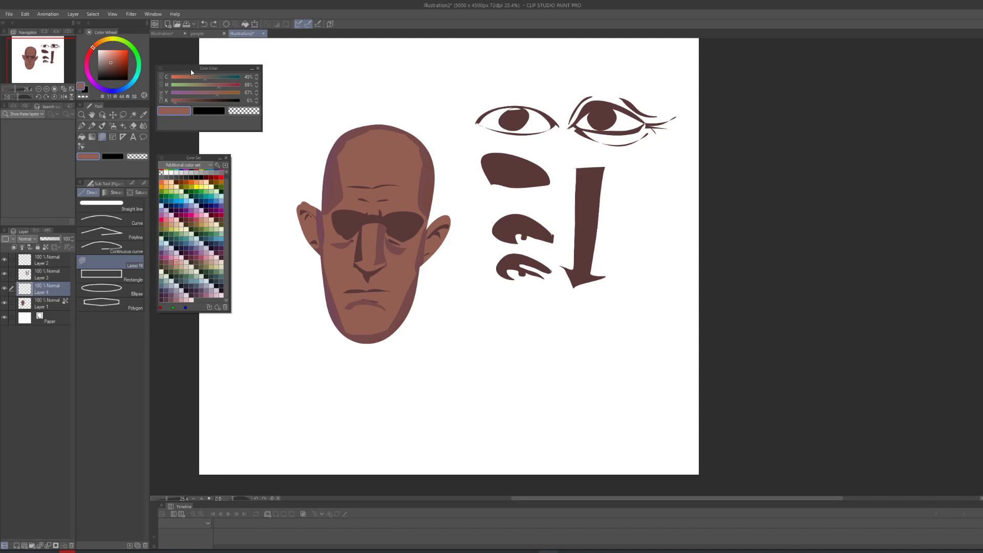
{"action": "left_click", "coordinate": [210, 95]}
{"action": "left_click_drag", "start_coordinate": [395, 220], "coordinate": [404, 230]}
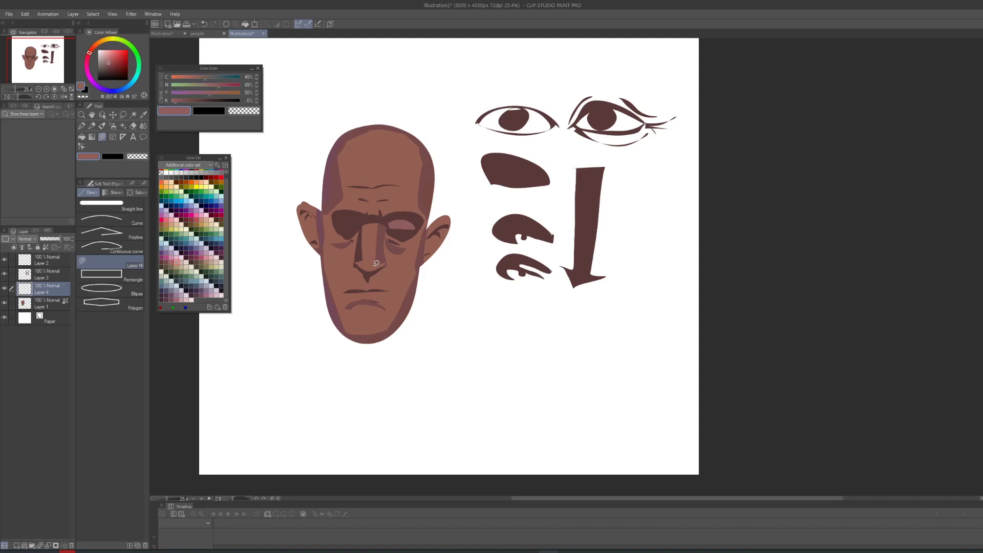
{"action": "key", "text": "ctrl+z"}
{"action": "left_click", "coordinate": [210, 85]}
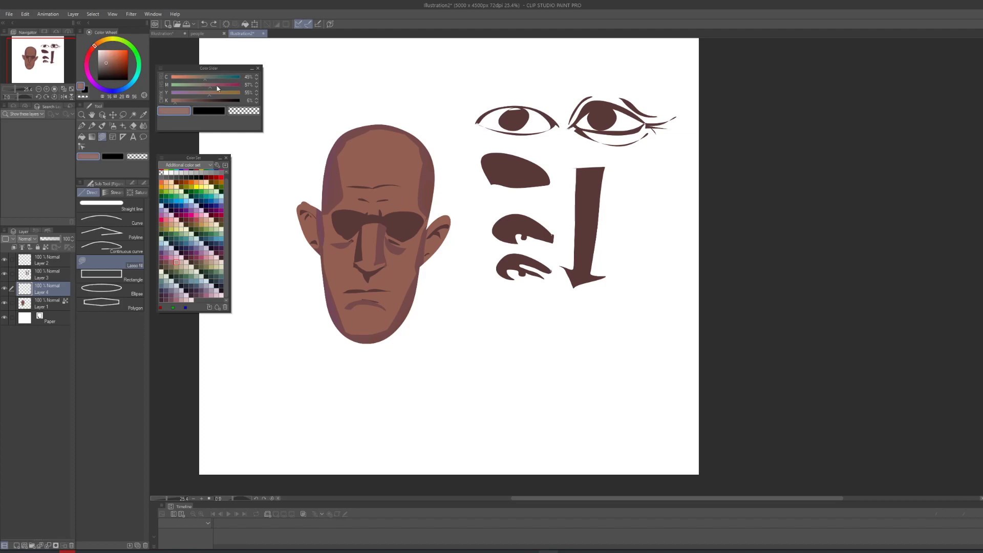
{"action": "left_click", "coordinate": [216, 85]}
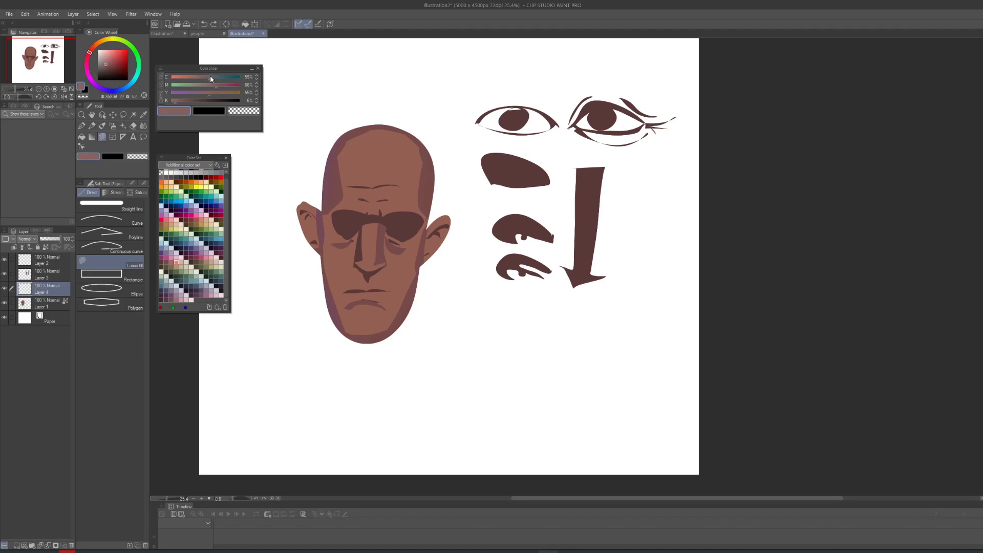
{"action": "mouse_move", "coordinate": [392, 222]}
{"action": "left_mouse_down"}
{"action": "mouse_move", "coordinate": [415, 232]}
{"action": "mouse_move", "coordinate": [336, 223]}
{"action": "mouse_move", "coordinate": [363, 227]}
{"action": "left_mouse_up"}
- Sample the socket brown, darken it to 60% black, and fill deep shadow shapes above both eyeballs near the corners
{"action": "left_click", "coordinate": [341, 222], "text": "alt"}
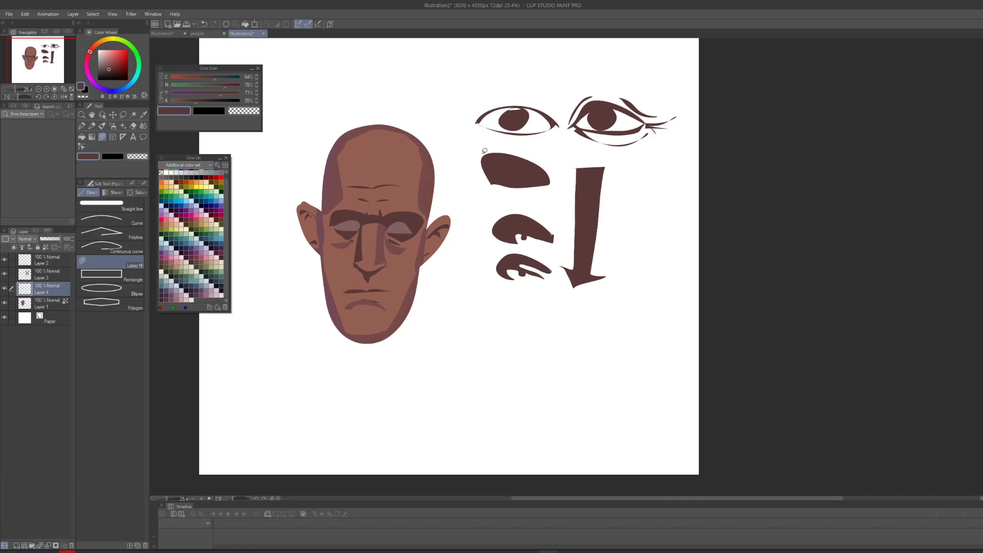
{"action": "left_click_drag", "start_coordinate": [198, 102], "coordinate": [187, 104]}
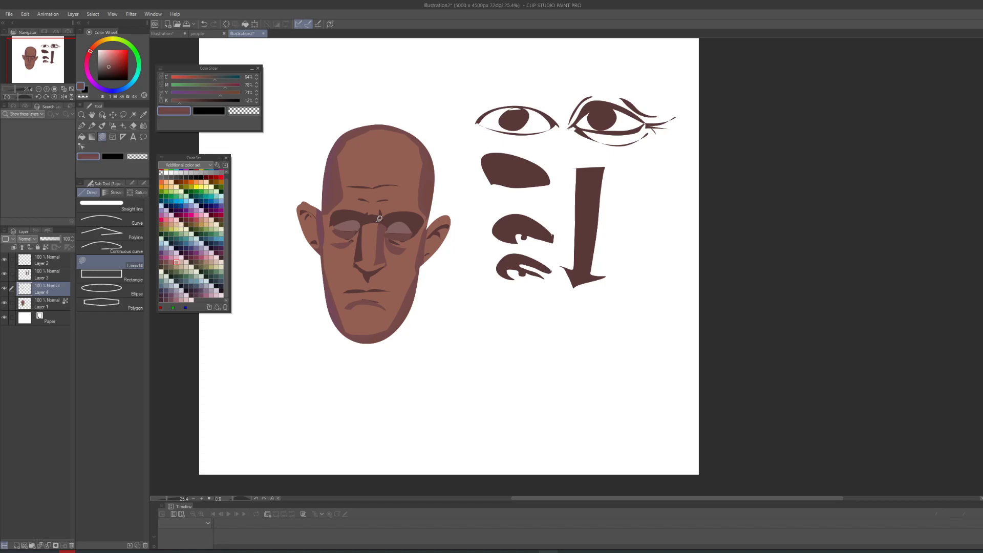
{"action": "left_click", "coordinate": [216, 101]}
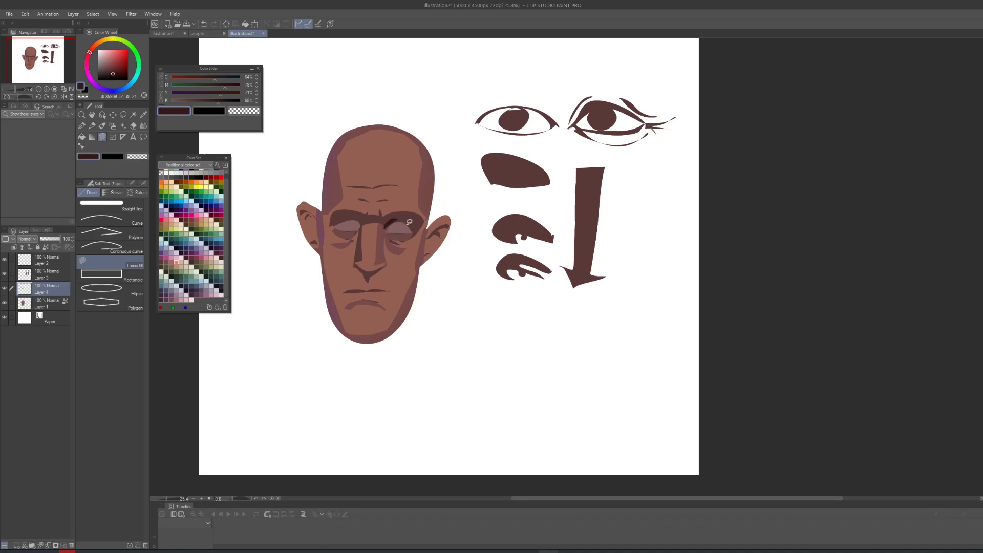
{"action": "left_click_drag", "start_coordinate": [392, 221], "coordinate": [339, 220]}
{"action": "mouse_move", "coordinate": [340, 220]}
{"action": "left_mouse_down"}
{"action": "mouse_move", "coordinate": [343, 213]}
{"action": "mouse_move", "coordinate": [327, 222]}
{"action": "left_mouse_up"}
- Lighten the dark brown to 31% black, shade around both eyeballs, and toggle the eye layer's visibility to compare
{"action": "left_click", "coordinate": [196, 102]}
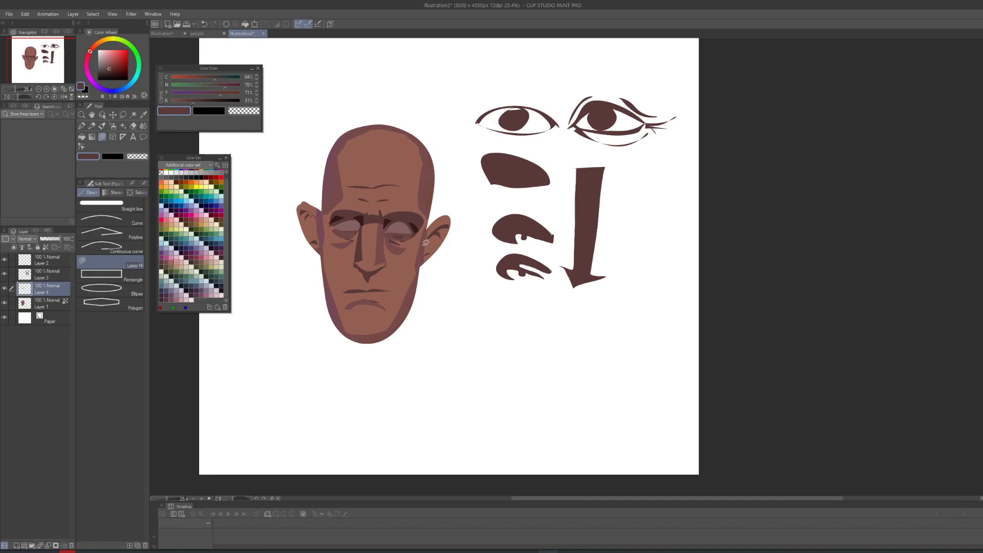
{"action": "mouse_move", "coordinate": [390, 232]}
{"action": "left_mouse_down"}
{"action": "mouse_move", "coordinate": [415, 231]}
{"action": "mouse_move", "coordinate": [336, 231]}
{"action": "left_mouse_up"}
{"action": "left_click", "coordinate": [4, 289]}
{"action": "left_click", "coordinate": [5, 288]}
- Add another layer above the eyeballs and auto-select both eyeball areas, referring to all layers
{"action": "left_click", "coordinate": [18, 545]}
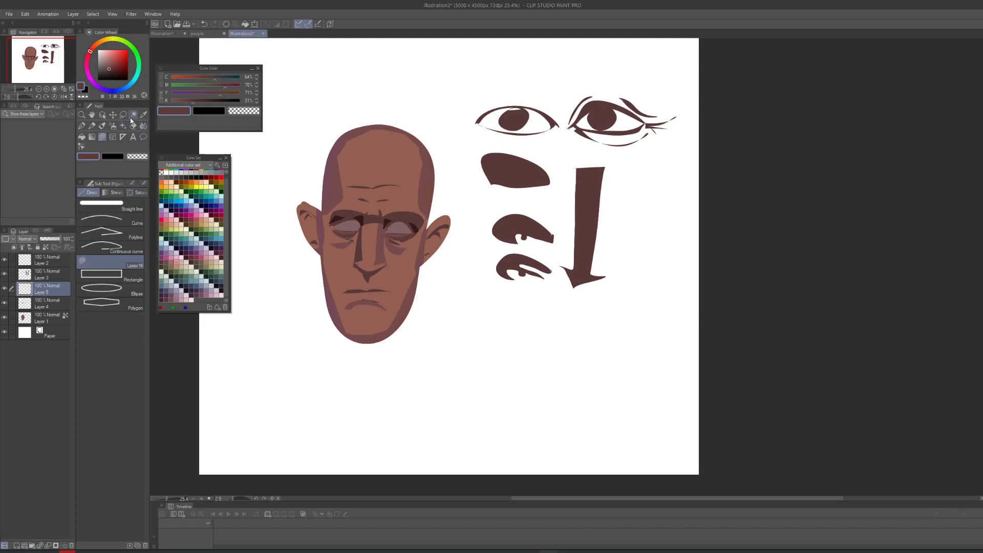
{"action": "left_click", "coordinate": [134, 115]}
{"action": "left_click", "coordinate": [351, 227]}
{"action": "left_click", "coordinate": [398, 229], "text": "shift"}
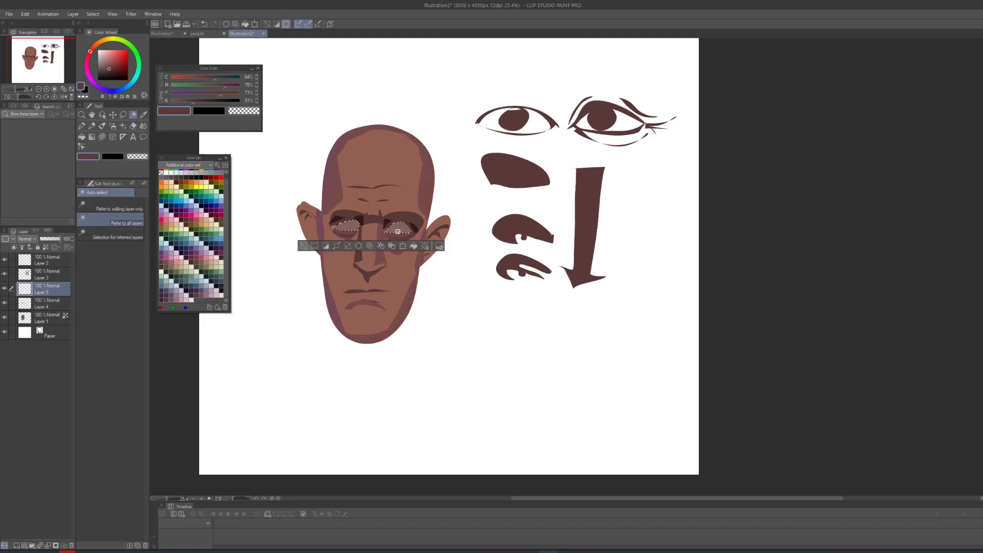
- Pick a dark brown from the color set and lasso-fill an iris inside each selected eyeball
{"action": "left_click", "coordinate": [103, 137]}
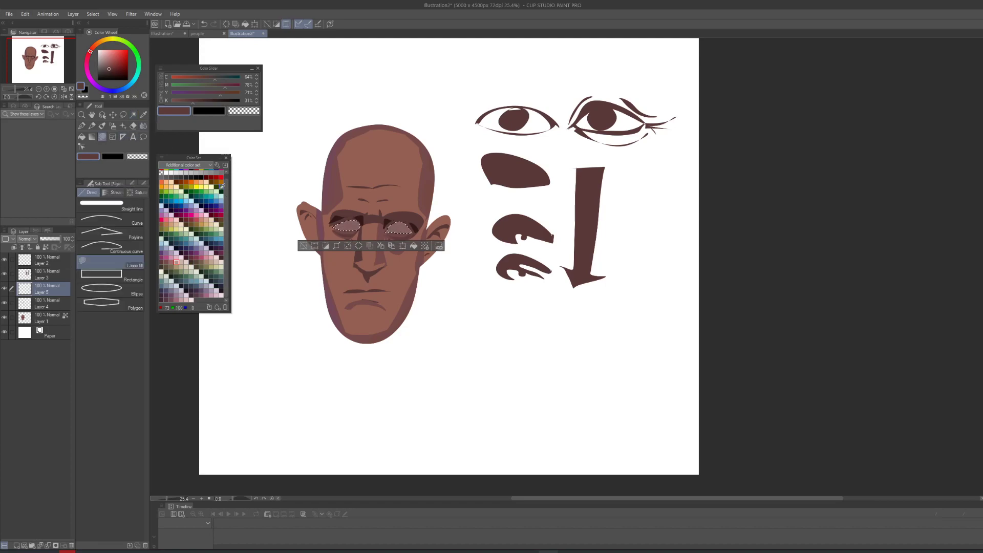
{"action": "left_click", "coordinate": [162, 263]}
{"action": "mouse_move", "coordinate": [402, 219]}
{"action": "left_mouse_down"}
{"action": "mouse_move", "coordinate": [394, 222]}
{"action": "mouse_move", "coordinate": [403, 223]}
{"action": "left_mouse_up"}
{"action": "left_click", "coordinate": [162, 266]}
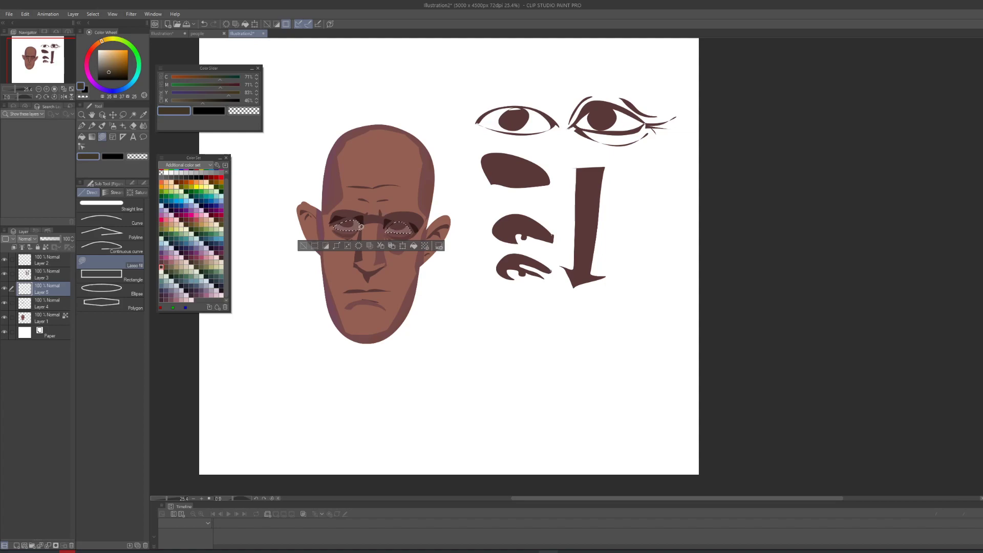
- On another new layer, sample the darkest lid shadow and fill dark pupils at the upper part of both irises
{"action": "scroll", "coordinate": [333, 223], "scroll_direction": "up", "scroll_amount": 3}
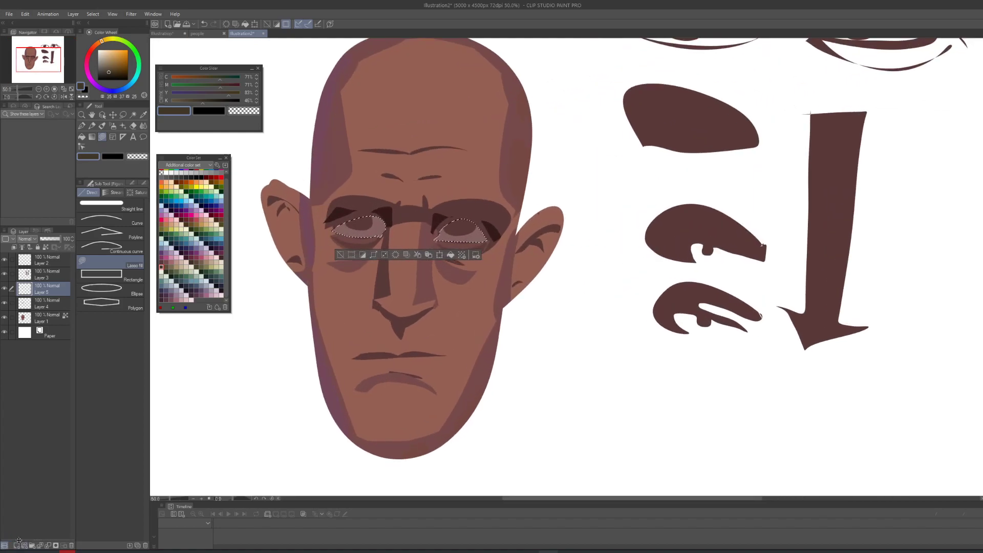
{"action": "left_click", "coordinate": [17, 546]}
{"action": "left_click_drag", "start_coordinate": [339, 327], "coordinate": [343, 356]}
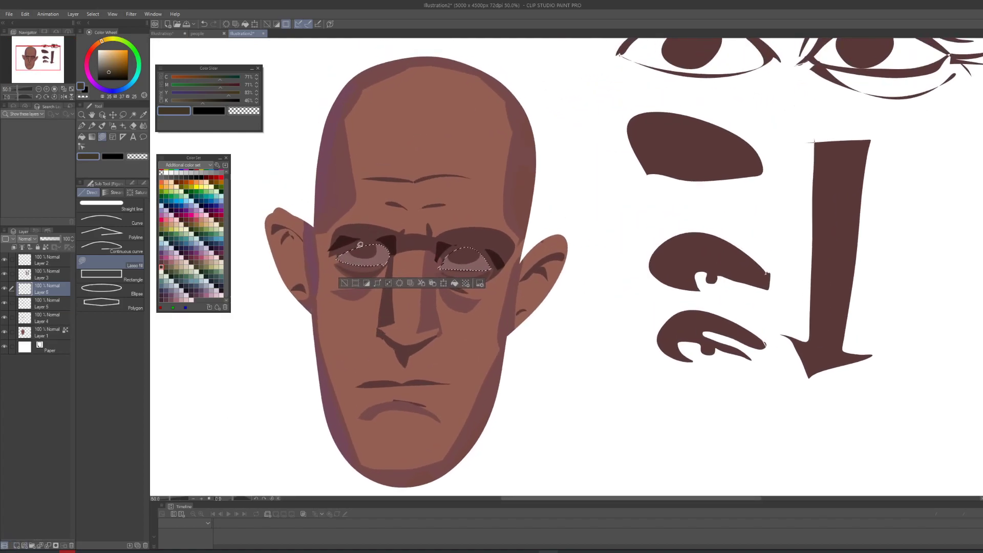
{"action": "mouse_move", "coordinate": [357, 249]}
{"action": "left_mouse_down"}
{"action": "mouse_move", "coordinate": [369, 249]}
{"action": "mouse_move", "coordinate": [358, 249]}
{"action": "left_mouse_up"}
{"action": "left_click", "coordinate": [394, 236], "text": "alt"}
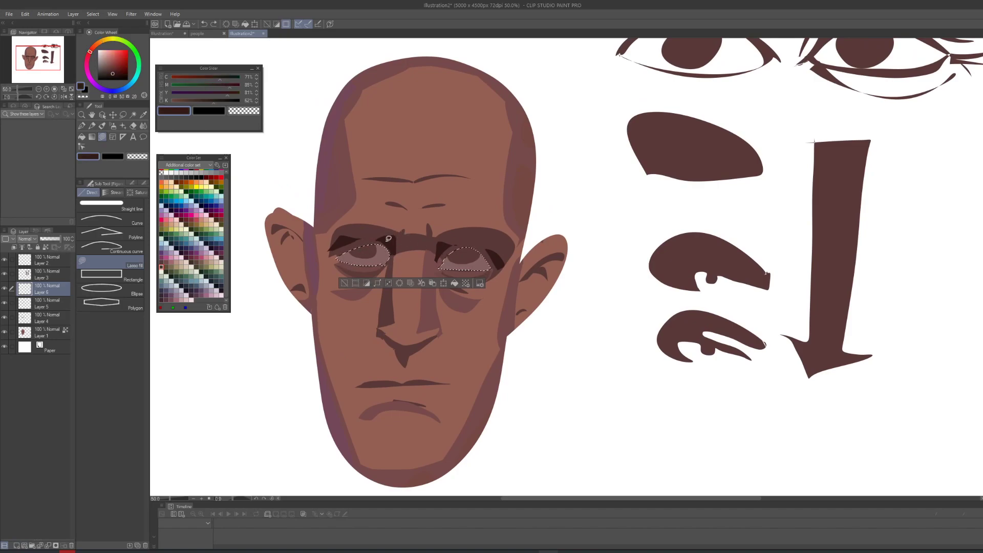
{"action": "left_click_drag", "start_coordinate": [365, 240], "coordinate": [366, 241]}
{"action": "mouse_move", "coordinate": [464, 239]}
{"action": "left_mouse_down"}
{"action": "mouse_move", "coordinate": [458, 249]}
{"action": "mouse_move", "coordinate": [464, 239]}
{"action": "left_mouse_up"}
- Lighten the eyeball color to magenta 54% and yellow 48%, fill highlights along both lower eyeballs, and clear the selection
{"action": "left_click", "coordinate": [221, 228]}
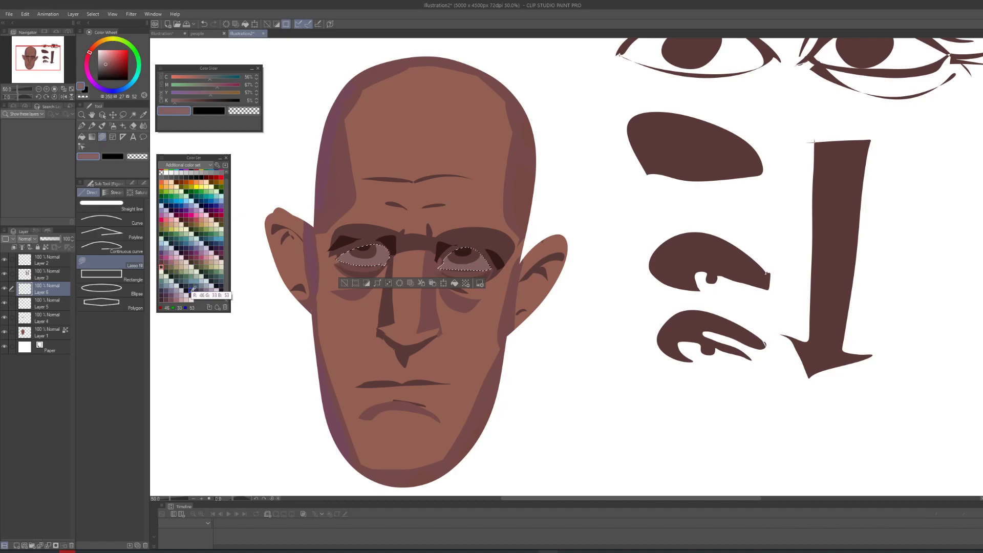
{"action": "left_click", "coordinate": [204, 93]}
{"action": "left_click", "coordinate": [208, 85]}
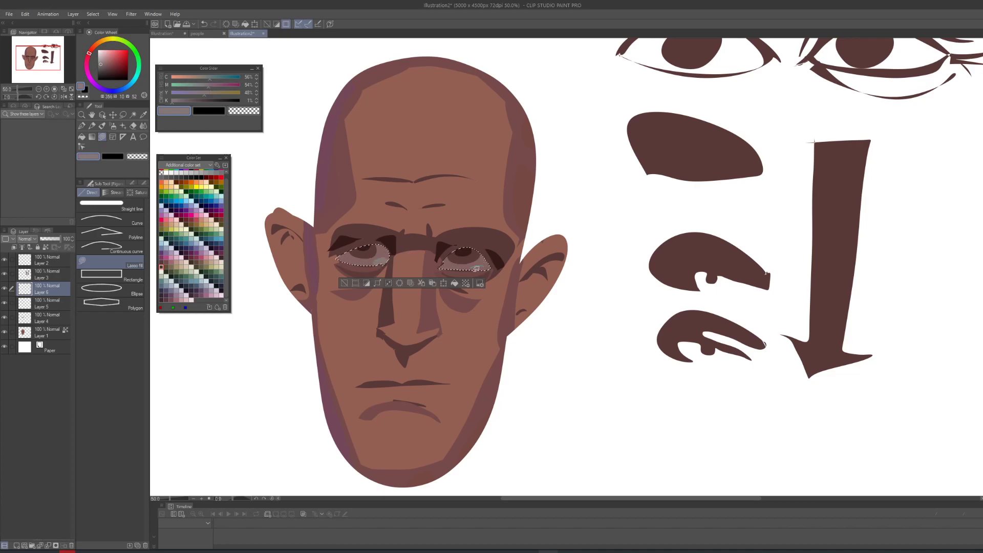
{"action": "key", "text": "ctrl+d"}
- Sample the skin color, set magenta to 72%, yellow to 57% and black to 14%, and fill a reddish plane on the nose tip
{"action": "left_click", "coordinate": [413, 328], "text": "alt"}
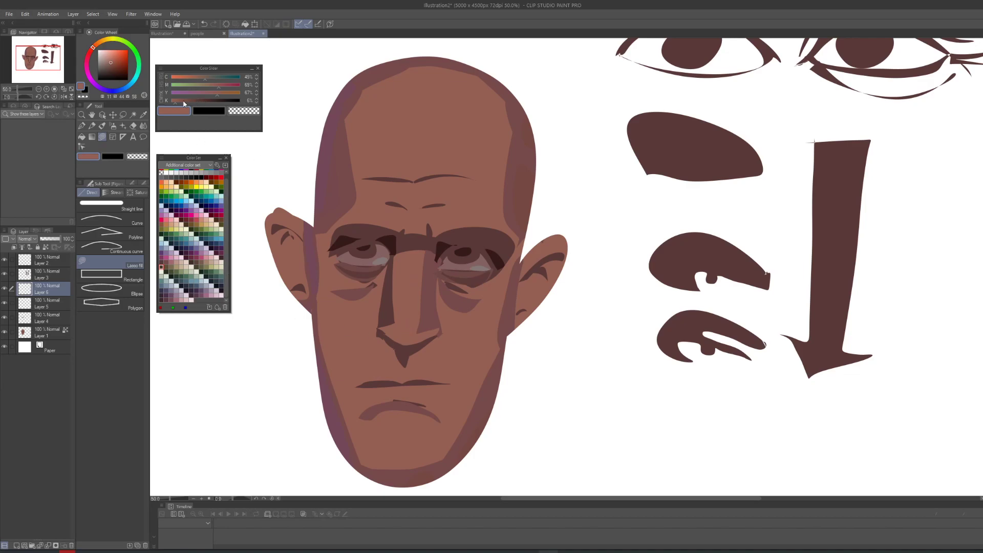
{"action": "left_click_drag", "start_coordinate": [182, 104], "coordinate": [213, 98]}
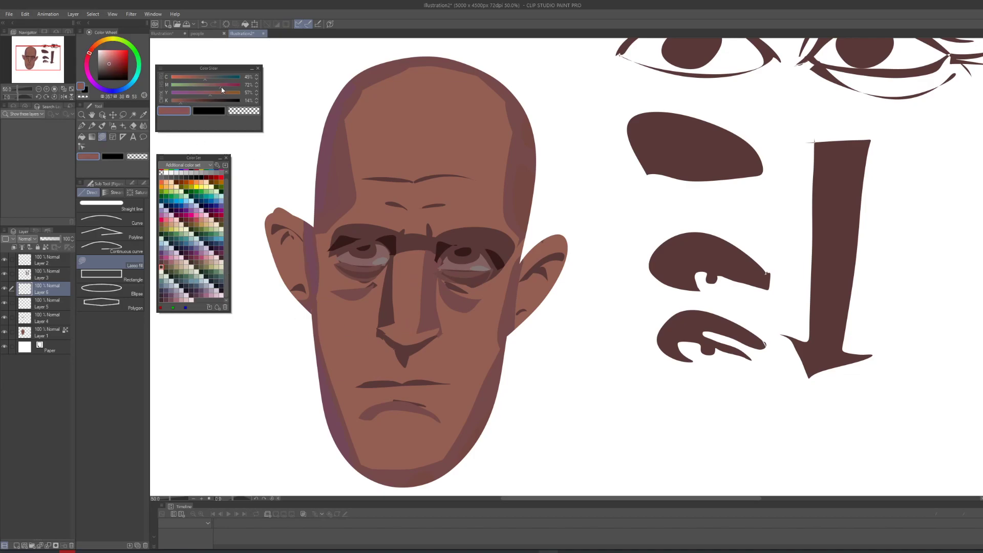
{"action": "mouse_move", "coordinate": [386, 327]}
{"action": "left_mouse_down"}
{"action": "mouse_move", "coordinate": [401, 342]}
{"action": "mouse_move", "coordinate": [437, 333]}
{"action": "mouse_move", "coordinate": [389, 332]}
{"action": "mouse_move", "coordinate": [438, 333]}
{"action": "mouse_move", "coordinate": [395, 342]}
{"action": "mouse_move", "coordinate": [402, 351]}
{"action": "mouse_move", "coordinate": [433, 328]}
{"action": "left_mouse_up"}
- Sample the skin color, set magenta to 57% and yellow to 51%, and fill a narrow highlight down the nose bridge
{"action": "left_click", "coordinate": [415, 328], "text": "alt"}
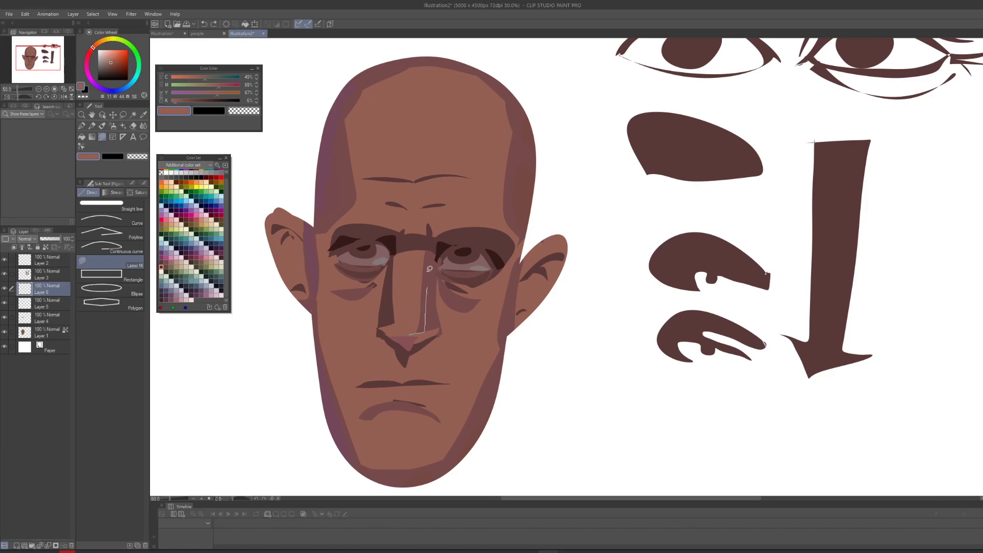
{"action": "left_click", "coordinate": [210, 85]}
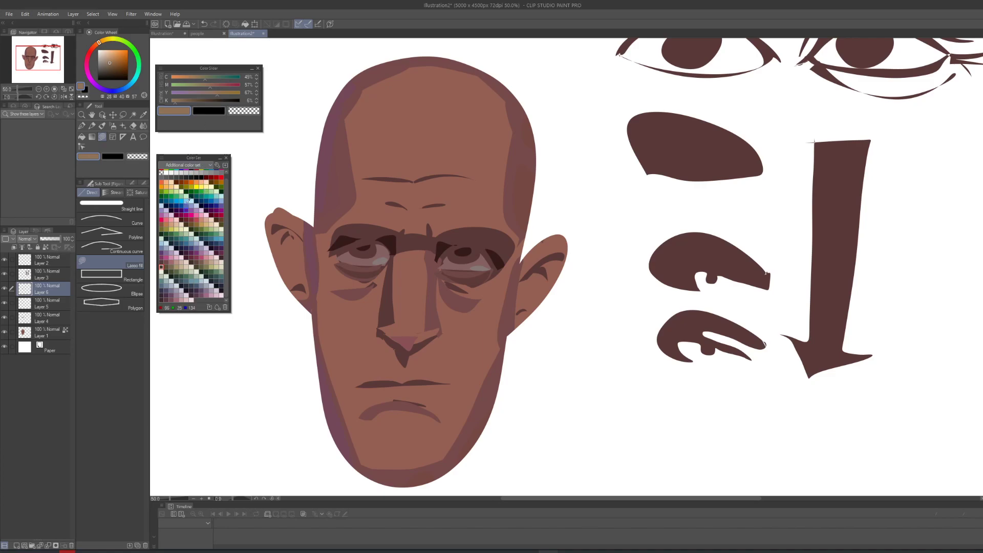
{"action": "left_click", "coordinate": [206, 97]}
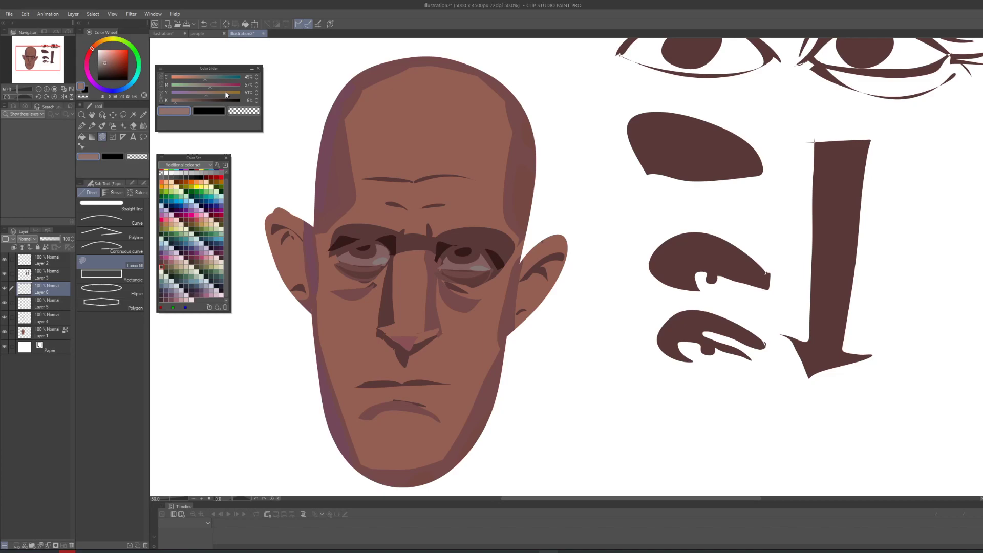
{"action": "mouse_move", "coordinate": [400, 305]}
{"action": "left_mouse_down"}
{"action": "mouse_move", "coordinate": [412, 342]}
{"action": "mouse_move", "coordinate": [409, 326]}
{"action": "left_mouse_up"}
{"action": "key", "text": "ctrl+z"}
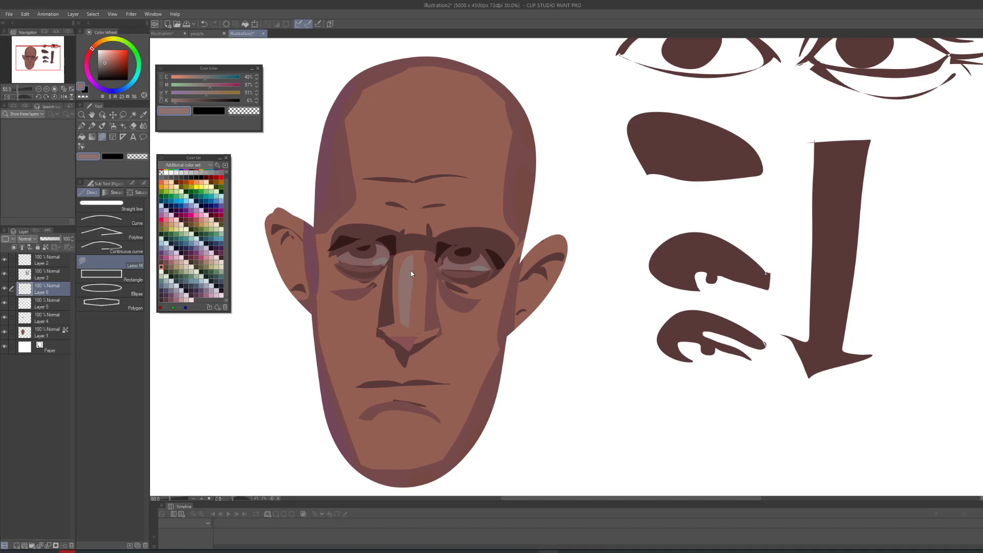
{"action": "key", "text": "ctrl+z"}
{"action": "mouse_move", "coordinate": [413, 260]}
{"action": "left_mouse_down"}
{"action": "mouse_move", "coordinate": [408, 327]}
{"action": "mouse_move", "coordinate": [415, 262]}
{"action": "left_mouse_up"}
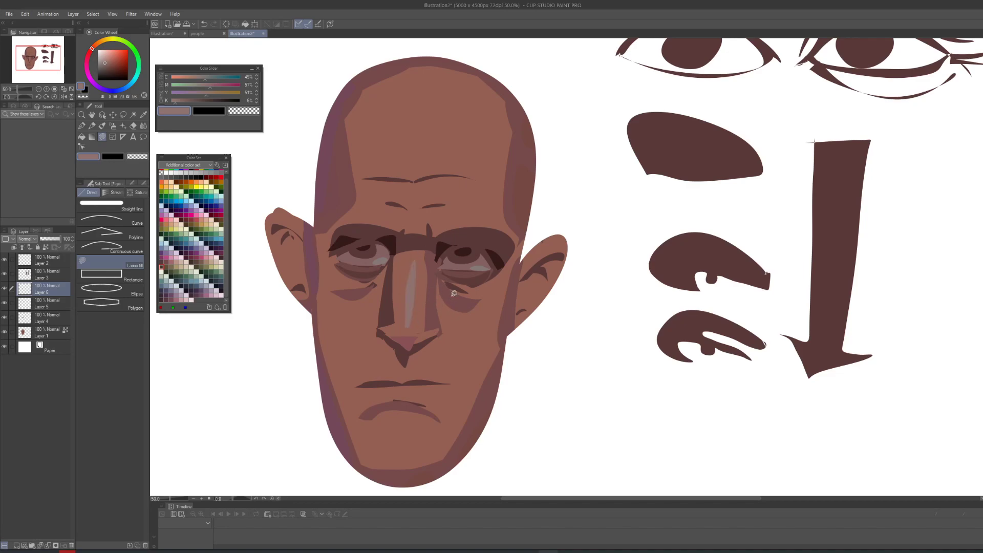
- Lighten the highlight color to magenta 46% and yellow 39% with less cyan, and add a brighter accent on the nose bridge
{"action": "left_click_drag", "start_coordinate": [203, 91], "coordinate": [206, 94]}
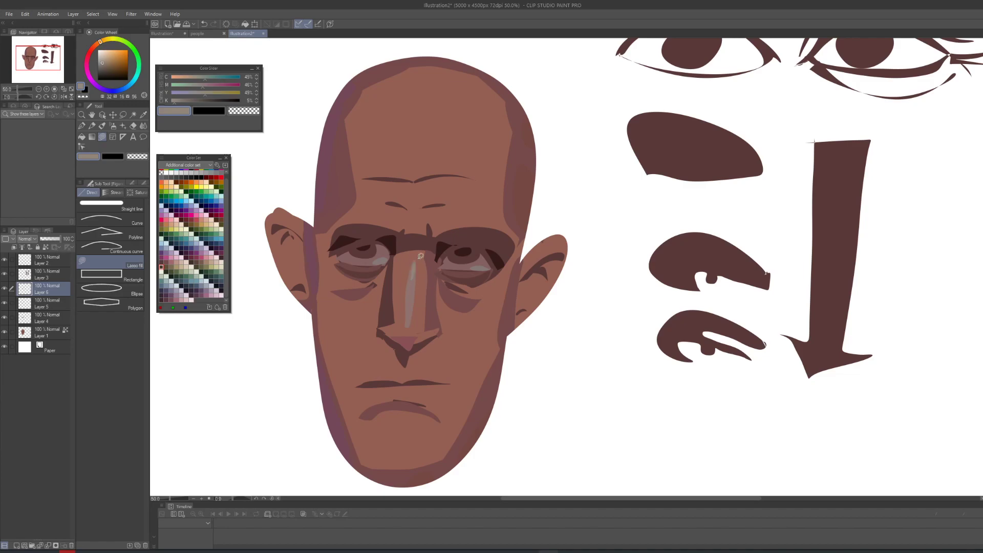
{"action": "left_click", "coordinate": [198, 92]}
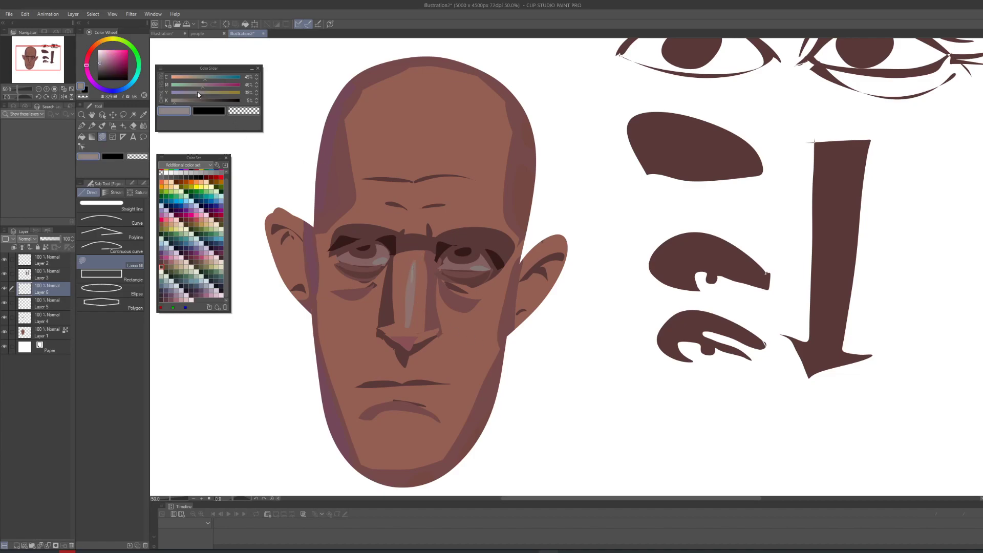
{"action": "left_click", "coordinate": [198, 78]}
{"action": "mouse_move", "coordinate": [415, 266]}
{"action": "left_mouse_down"}
{"action": "mouse_move", "coordinate": [408, 290]}
{"action": "mouse_move", "coordinate": [414, 259]}
{"action": "mouse_move", "coordinate": [513, 237]}
{"action": "mouse_move", "coordinate": [455, 229]}
{"action": "left_mouse_up"}
- Try a light highlight along the upper eyelid of the eye on the left
{"action": "left_click", "coordinate": [455, 219], "text": "alt"}
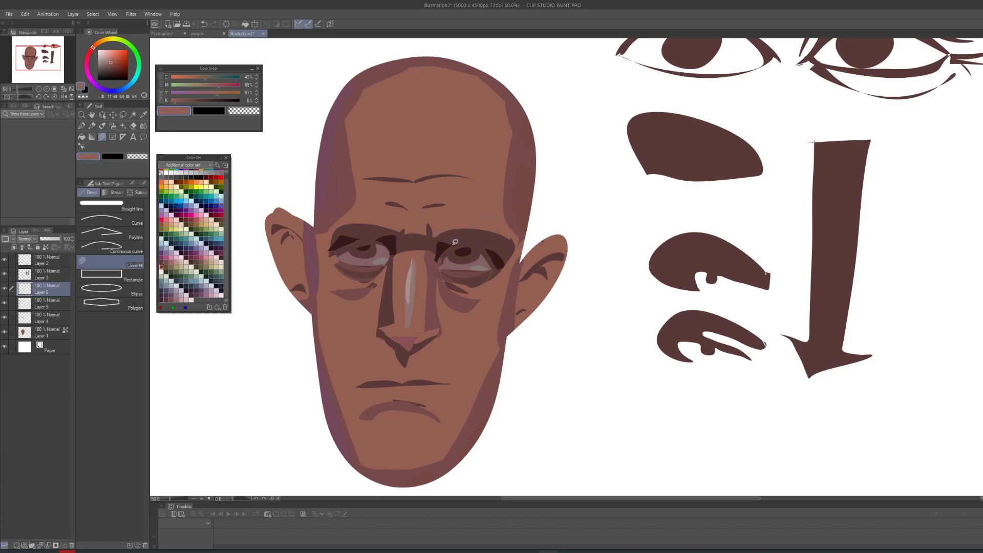
{"action": "mouse_move", "coordinate": [361, 234]}
{"action": "left_mouse_down"}
{"action": "mouse_move", "coordinate": [348, 245]}
{"action": "mouse_move", "coordinate": [370, 243]}
{"action": "mouse_move", "coordinate": [347, 245]}
{"action": "left_mouse_up"}
{"action": "key", "text": "ctrl+z"}
- Sample the bright nose highlight and fill light shapes on the left side of the forehead and beneath the left eye
{"action": "left_click", "coordinate": [415, 269], "text": "alt"}
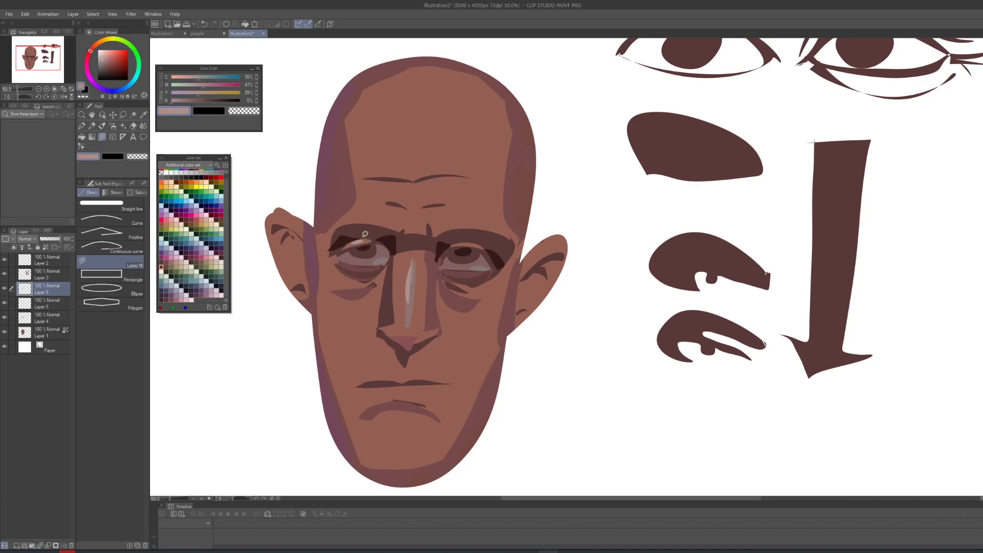
{"action": "mouse_move", "coordinate": [354, 217]}
{"action": "left_mouse_down"}
{"action": "mouse_move", "coordinate": [382, 220]}
{"action": "mouse_move", "coordinate": [383, 195]}
{"action": "mouse_move", "coordinate": [400, 188]}
{"action": "mouse_move", "coordinate": [359, 157]}
{"action": "mouse_move", "coordinate": [339, 224]}
{"action": "left_mouse_up"}
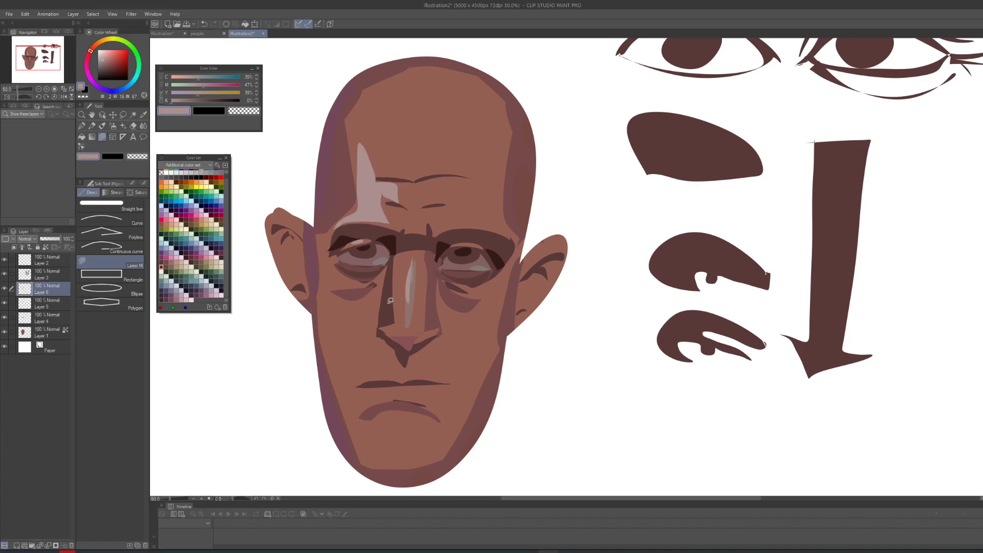
{"action": "mouse_move", "coordinate": [384, 302]}
{"action": "left_mouse_down"}
{"action": "mouse_move", "coordinate": [359, 293]}
{"action": "mouse_move", "coordinate": [381, 305]}
{"action": "left_mouse_up"}
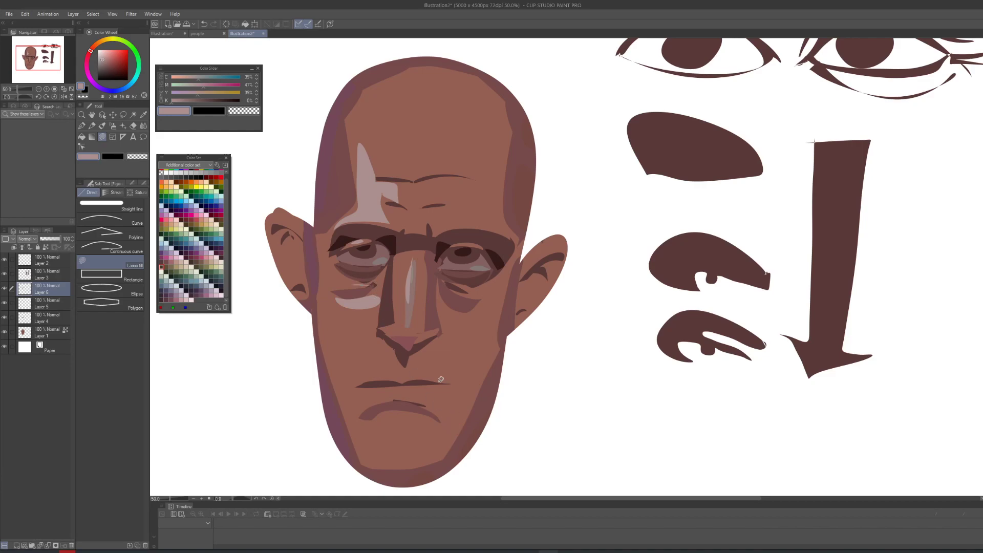
- Sample the dark mouth color, raise its magenta, and fill the upper lip above the mouth line
{"action": "left_click", "coordinate": [390, 382], "text": "alt"}
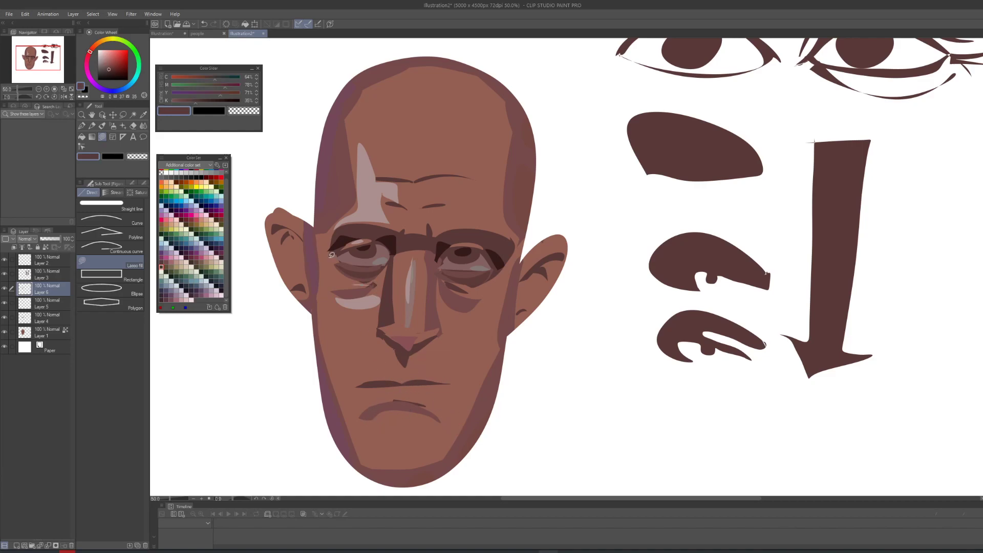
{"action": "left_click_drag", "start_coordinate": [225, 85], "coordinate": [231, 85]}
{"action": "left_click_drag", "start_coordinate": [367, 381], "coordinate": [445, 384]}
- Try an adjusted lip color with another filled shape along the mouth
{"action": "left_click", "coordinate": [222, 88]}
{"action": "mouse_move", "coordinate": [373, 380]}
{"action": "left_mouse_down"}
{"action": "mouse_move", "coordinate": [436, 380]}
{"action": "mouse_move", "coordinate": [354, 390]}
{"action": "left_mouse_up"}
{"action": "key", "text": "ctrl+z"}
- Fill a lighter brownish strip between the lips and a shadow shape beneath the lower lip, using colors sampled from the mouth and chin
{"action": "left_click", "coordinate": [410, 380], "text": "alt"}
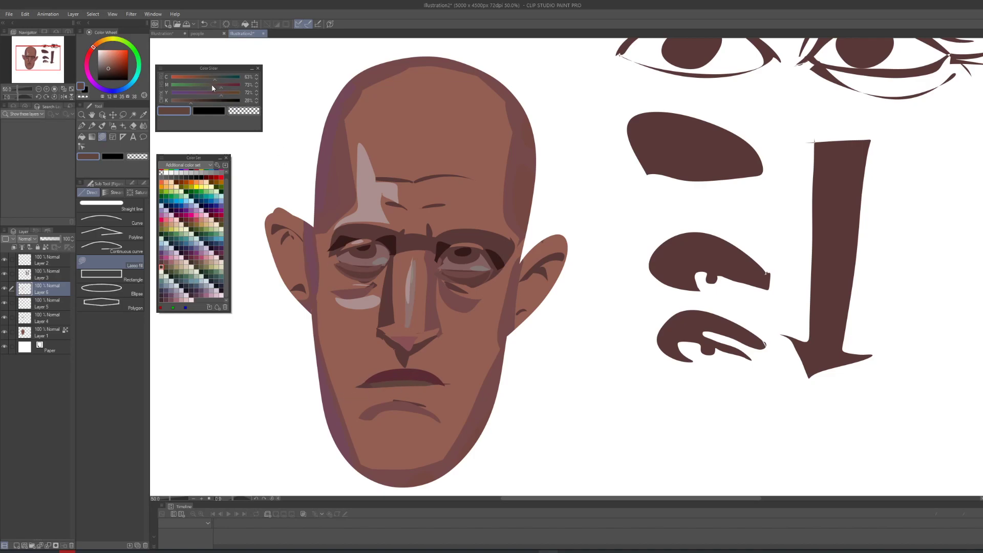
{"action": "left_click_drag", "start_coordinate": [188, 103], "coordinate": [182, 102]}
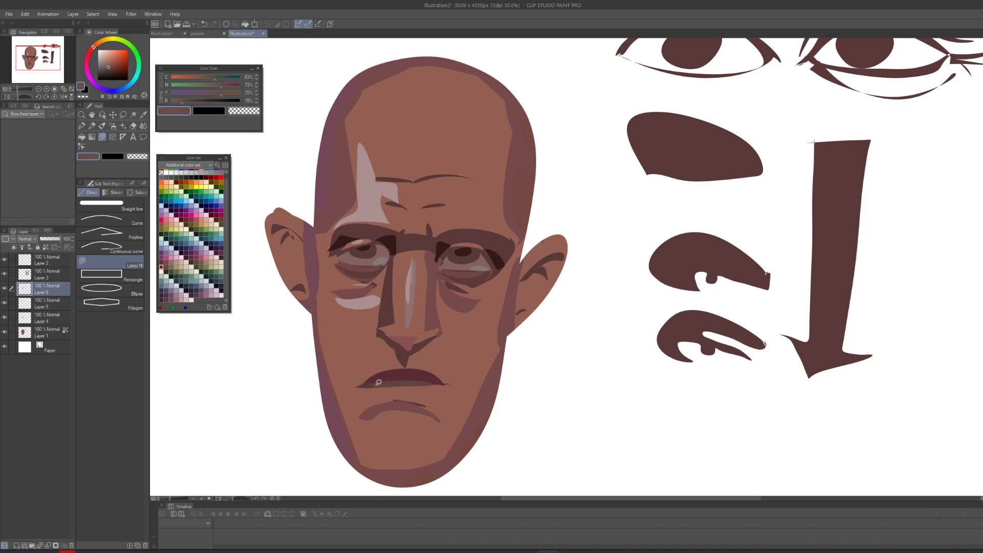
{"action": "mouse_move", "coordinate": [378, 383]}
{"action": "left_mouse_down"}
{"action": "mouse_move", "coordinate": [429, 386]}
{"action": "mouse_move", "coordinate": [378, 386]}
{"action": "left_mouse_up"}
{"action": "key", "text": "ctrl+z"}
{"action": "left_click_drag", "start_coordinate": [214, 88], "coordinate": [215, 87]}
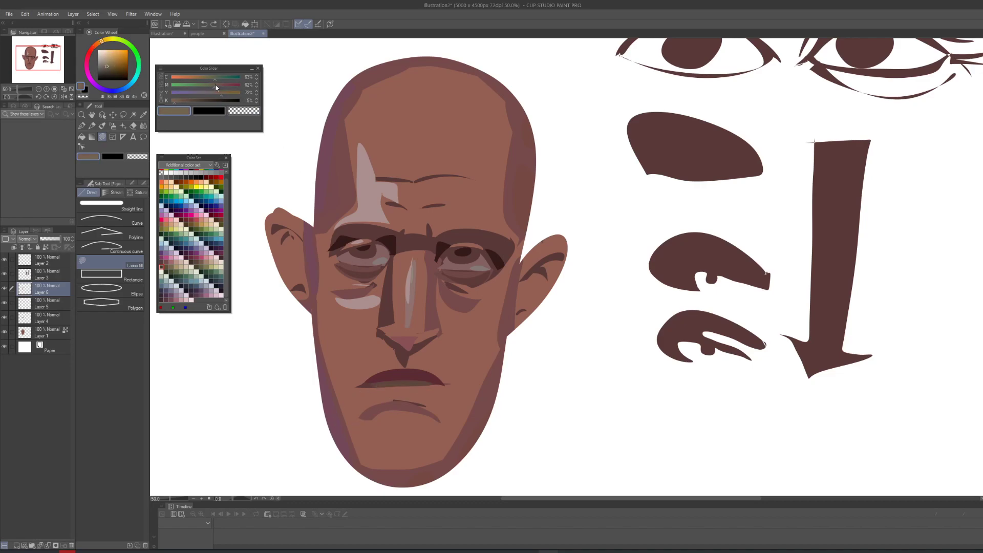
{"action": "mouse_move", "coordinate": [383, 383]}
{"action": "left_mouse_down"}
{"action": "mouse_move", "coordinate": [409, 386]}
{"action": "mouse_move", "coordinate": [376, 384]}
{"action": "mouse_move", "coordinate": [395, 402]}
{"action": "mouse_move", "coordinate": [368, 397]}
{"action": "left_mouse_up"}
{"action": "left_click", "coordinate": [403, 405], "text": "alt"}
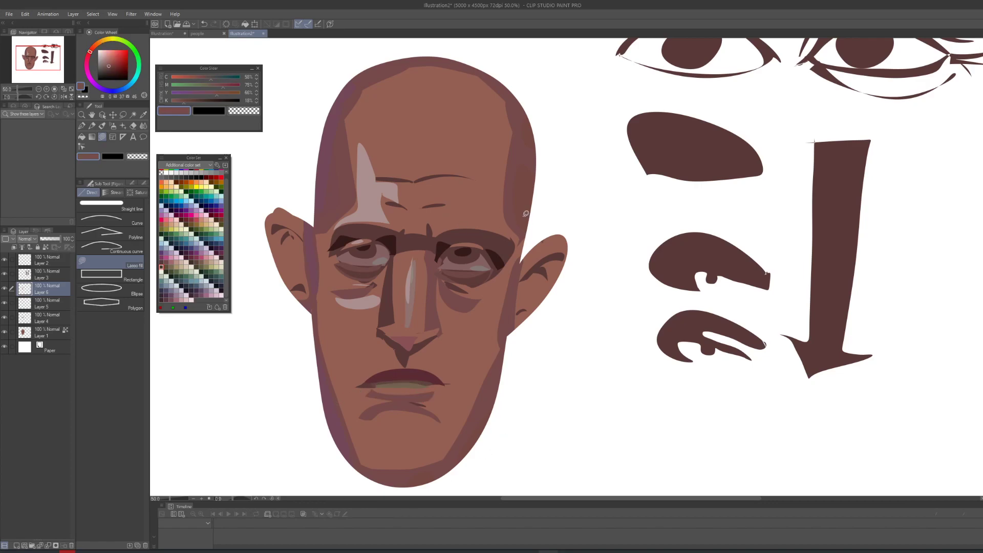
- Sample the strip inside the mouth, reduce its yellow to 55% and black to 0%, and fill a paler shape there
{"action": "left_click", "coordinate": [404, 383], "text": "alt"}
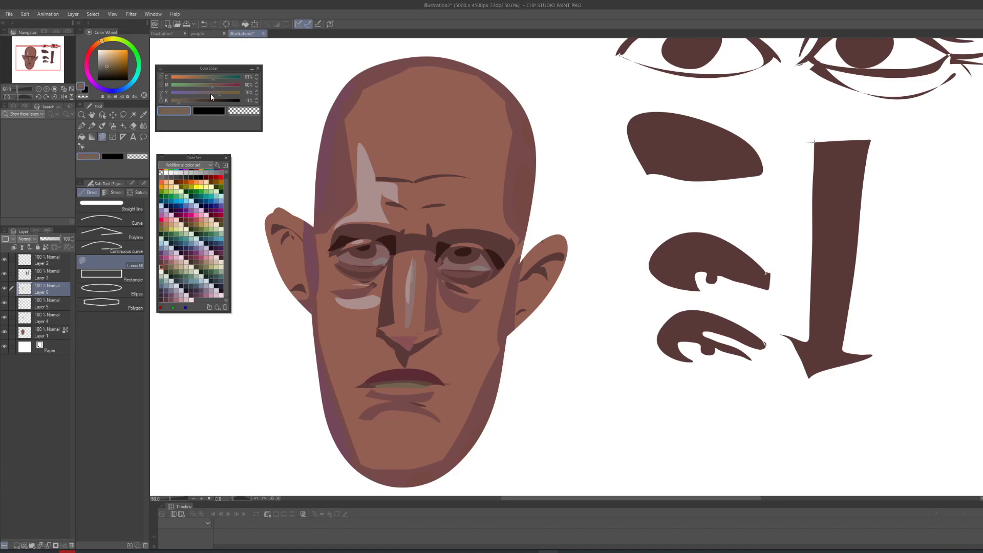
{"action": "left_click_drag", "start_coordinate": [187, 101], "coordinate": [167, 105]}
{"action": "mouse_move", "coordinate": [385, 384]}
{"action": "left_mouse_down"}
{"action": "mouse_move", "coordinate": [420, 382]}
{"action": "mouse_move", "coordinate": [389, 385]}
{"action": "left_mouse_up"}
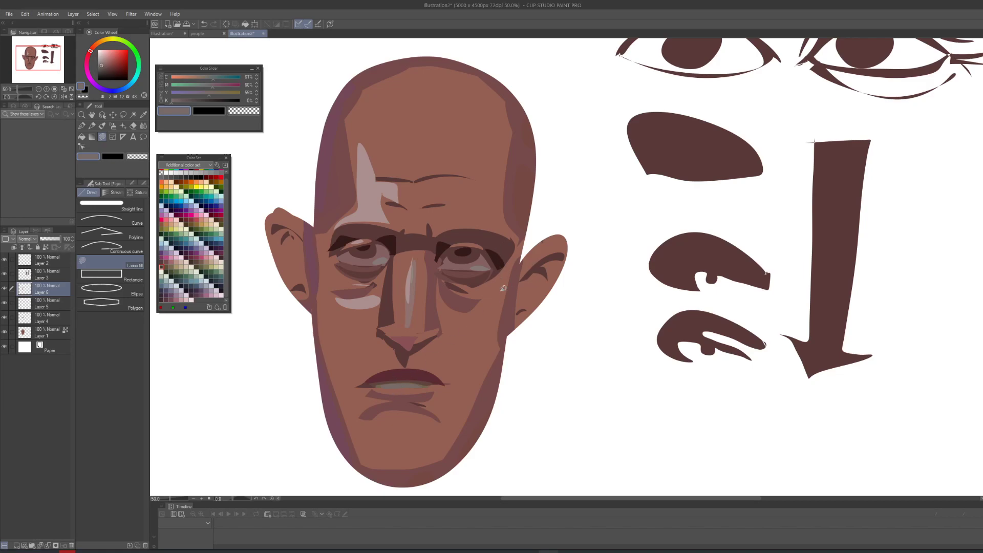
- Sample the darkest eye-socket color and fill a thick dark eyebrow shape above each eye
{"action": "left_click", "coordinate": [498, 252], "text": "alt"}
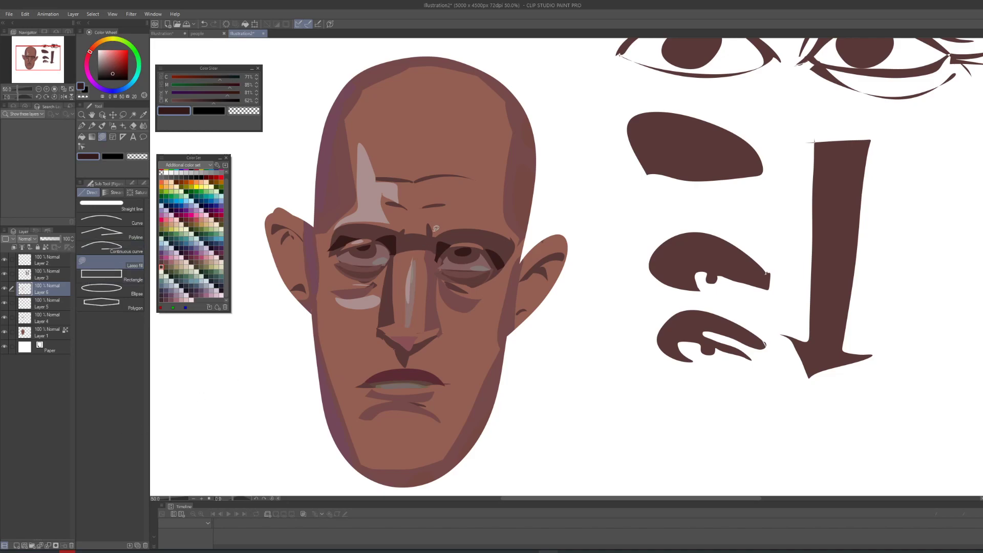
{"action": "mouse_move", "coordinate": [433, 229]}
{"action": "left_mouse_down"}
{"action": "mouse_move", "coordinate": [510, 226]}
{"action": "mouse_move", "coordinate": [447, 238]}
{"action": "mouse_move", "coordinate": [329, 229]}
{"action": "mouse_move", "coordinate": [392, 218]}
{"action": "left_mouse_up"}
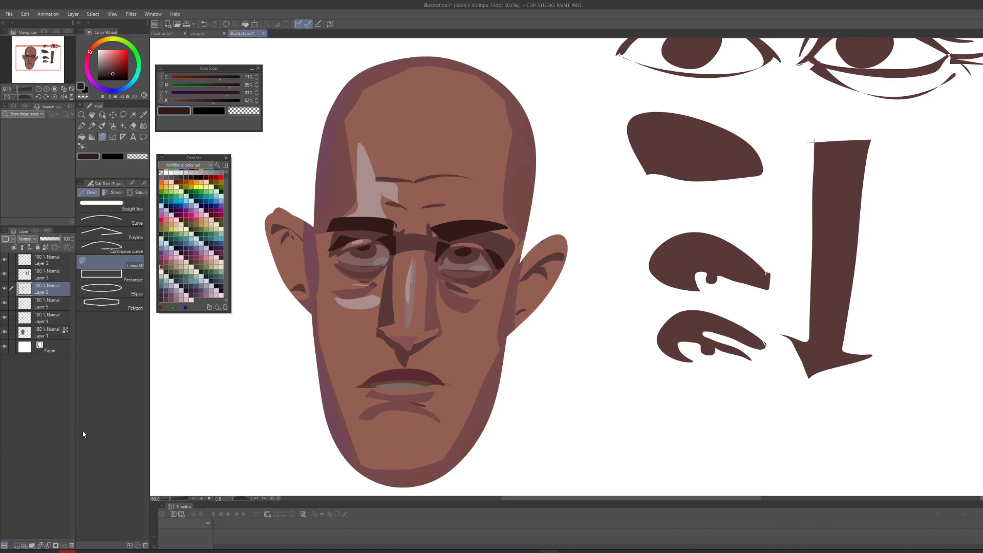
- Add a new layer and fill a dark, spiky hair mass over the scalp, forehead edge and temples
{"action": "left_click", "coordinate": [17, 545]}
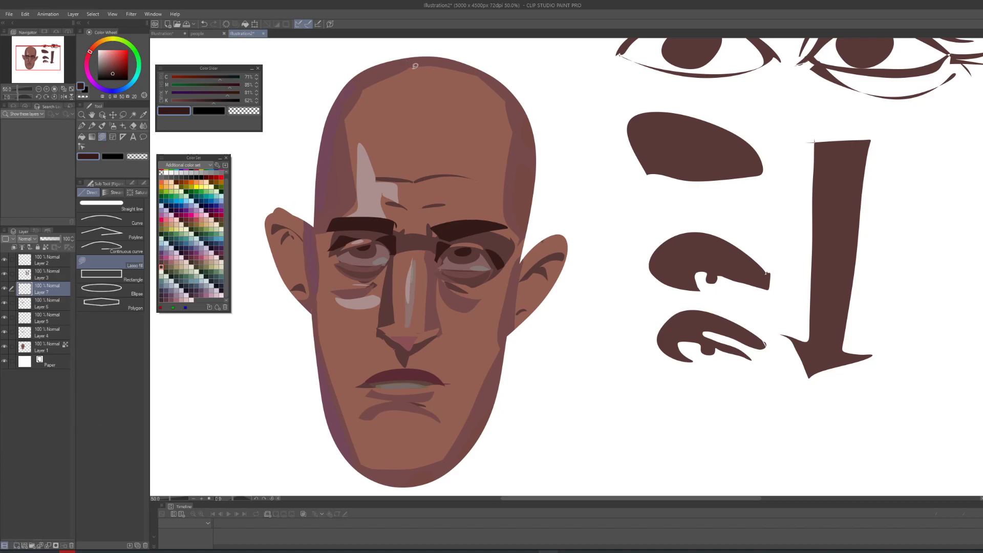
{"action": "left_click_drag", "start_coordinate": [399, 155], "coordinate": [389, 182]}
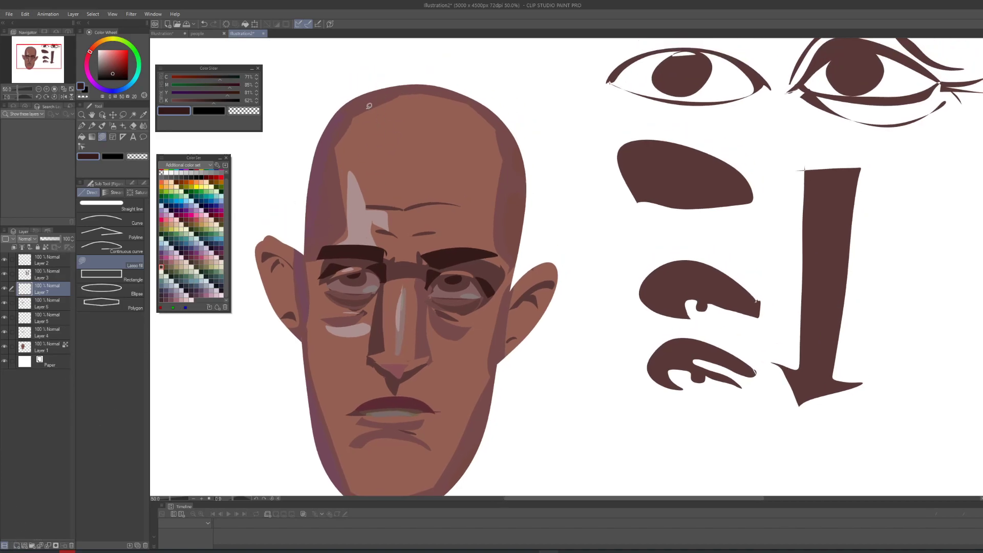
{"action": "left_click_drag", "start_coordinate": [312, 213], "coordinate": [326, 257]}
{"action": "mouse_move", "coordinate": [315, 298]}
{"action": "left_mouse_down"}
{"action": "mouse_move", "coordinate": [309, 210]}
{"action": "mouse_move", "coordinate": [321, 146]}
{"action": "mouse_move", "coordinate": [348, 112]}
{"action": "mouse_move", "coordinate": [470, 97]}
{"action": "mouse_move", "coordinate": [528, 136]}
{"action": "mouse_move", "coordinate": [516, 135]}
{"action": "mouse_move", "coordinate": [518, 169]}
{"action": "mouse_move", "coordinate": [480, 199]}
{"action": "mouse_move", "coordinate": [464, 192]}
{"action": "mouse_move", "coordinate": [412, 216]}
{"action": "mouse_move", "coordinate": [388, 210]}
{"action": "mouse_move", "coordinate": [376, 183]}
{"action": "mouse_move", "coordinate": [351, 174]}
{"action": "mouse_move", "coordinate": [329, 285]}
{"action": "mouse_move", "coordinate": [316, 302]}
{"action": "left_mouse_up"}
{"action": "mouse_move", "coordinate": [505, 151]}
{"action": "left_mouse_down"}
{"action": "mouse_move", "coordinate": [538, 153]}
{"action": "mouse_move", "coordinate": [548, 198]}
{"action": "mouse_move", "coordinate": [548, 263]}
{"action": "mouse_move", "coordinate": [527, 340]}
{"action": "mouse_move", "coordinate": [527, 217]}
{"action": "mouse_move", "coordinate": [501, 154]}
{"action": "left_mouse_up"}
{"action": "left_click_drag", "start_coordinate": [538, 285], "coordinate": [550, 192]}
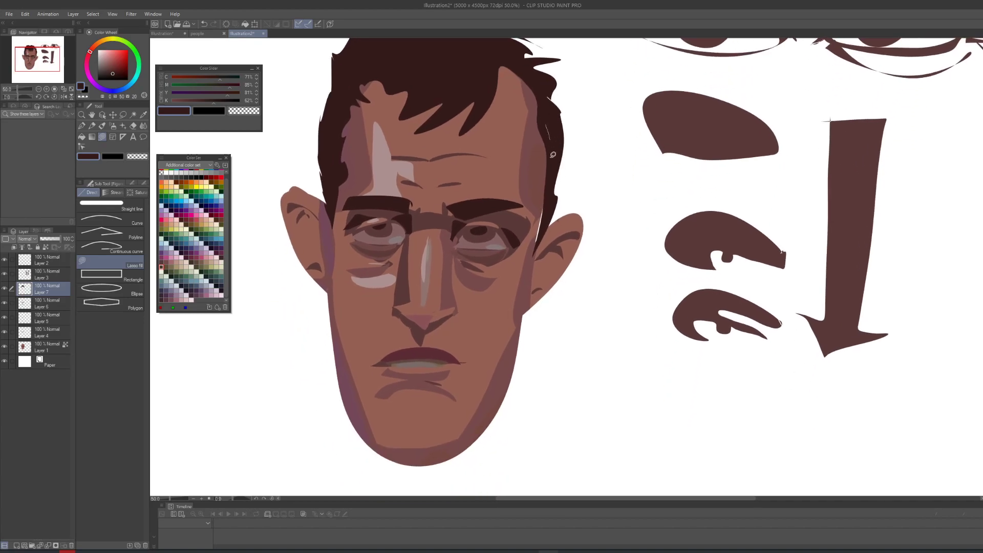
- Close the gaps in the side hair, add pointed tufts, and extend long dark sideburns in front of both ears
{"action": "mouse_move", "coordinate": [550, 145]}
{"action": "left_mouse_down"}
{"action": "mouse_move", "coordinate": [565, 155]}
{"action": "mouse_move", "coordinate": [547, 126]}
{"action": "left_mouse_up"}
{"action": "mouse_move", "coordinate": [549, 200]}
{"action": "left_mouse_down"}
{"action": "mouse_move", "coordinate": [564, 212]}
{"action": "mouse_move", "coordinate": [537, 241]}
{"action": "left_mouse_up"}
{"action": "mouse_move", "coordinate": [329, 210]}
{"action": "left_mouse_down"}
{"action": "mouse_move", "coordinate": [318, 170]}
{"action": "mouse_move", "coordinate": [331, 209]}
{"action": "left_mouse_up"}
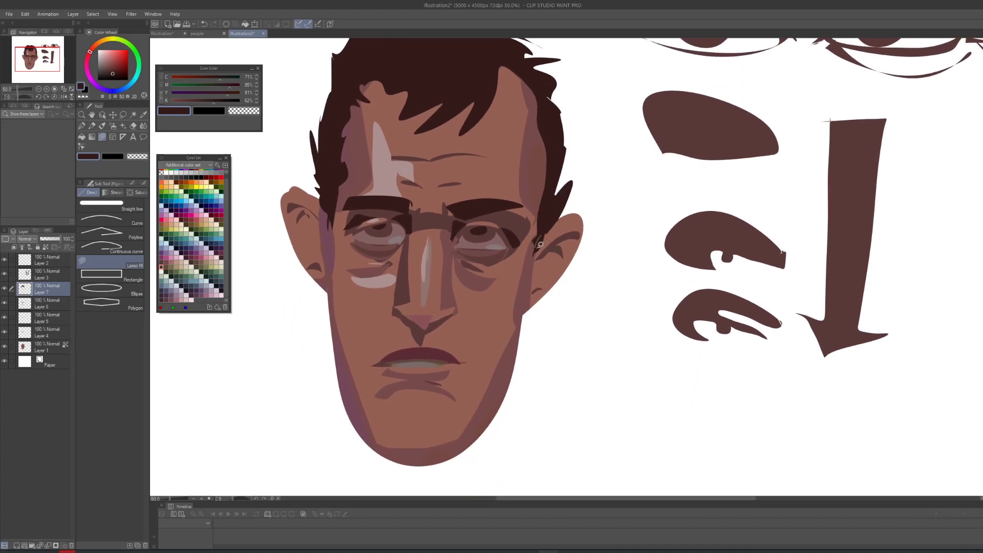
{"action": "left_click_drag", "start_coordinate": [530, 252], "coordinate": [568, 181]}
{"action": "mouse_move", "coordinate": [365, 142]}
{"action": "left_mouse_down"}
{"action": "mouse_move", "coordinate": [356, 259]}
{"action": "mouse_move", "coordinate": [368, 268]}
{"action": "mouse_move", "coordinate": [381, 238]}
{"action": "mouse_move", "coordinate": [384, 253]}
{"action": "mouse_move", "coordinate": [374, 134]}
{"action": "left_mouse_up"}
{"action": "mouse_move", "coordinate": [573, 169]}
{"action": "left_mouse_down"}
{"action": "mouse_move", "coordinate": [544, 283]}
{"action": "mouse_move", "coordinate": [575, 251]}
{"action": "mouse_move", "coordinate": [573, 172]}
{"action": "left_mouse_up"}
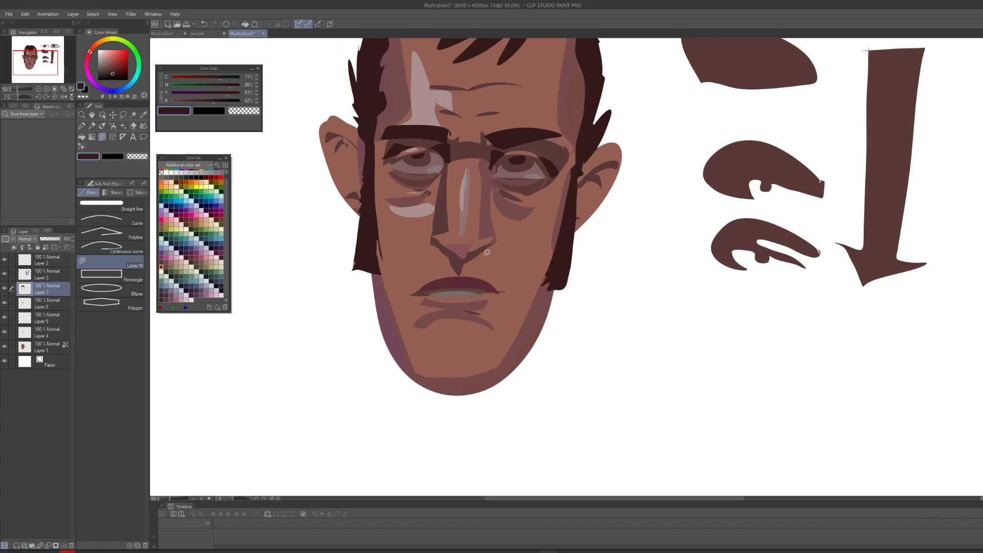
- Fill dark accents at the nostrils and at the right-hand corner of the mouth
{"action": "mouse_move", "coordinate": [478, 250]}
{"action": "left_mouse_down"}
{"action": "mouse_move", "coordinate": [437, 252]}
{"action": "mouse_move", "coordinate": [447, 254]}
{"action": "left_mouse_up"}
{"action": "left_click_drag", "start_coordinate": [502, 289], "coordinate": [498, 294]}
- Raise the color's black to 100% and fill a dark pupil in each eye
{"action": "left_click_drag", "start_coordinate": [704, 327], "coordinate": [664, 388]}
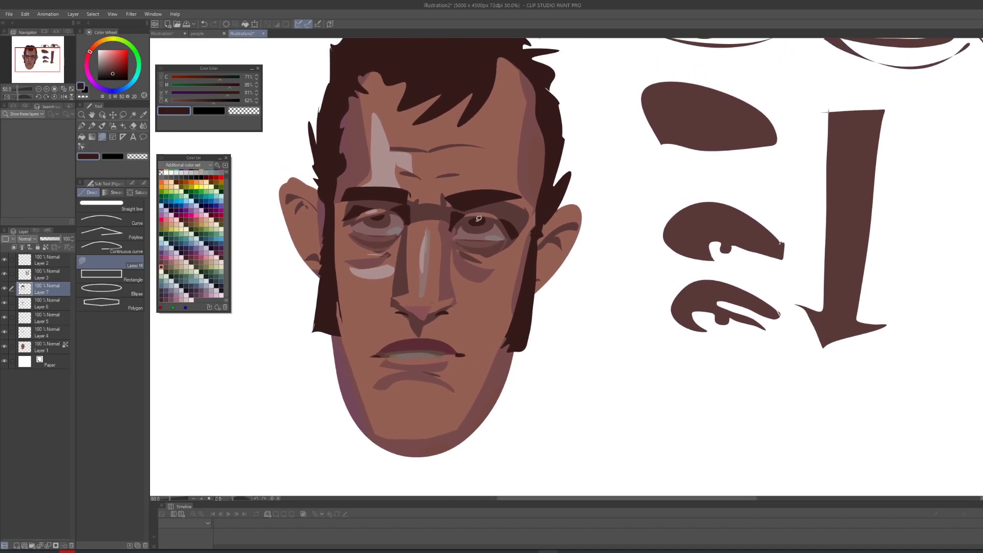
{"action": "left_click", "coordinate": [238, 100]}
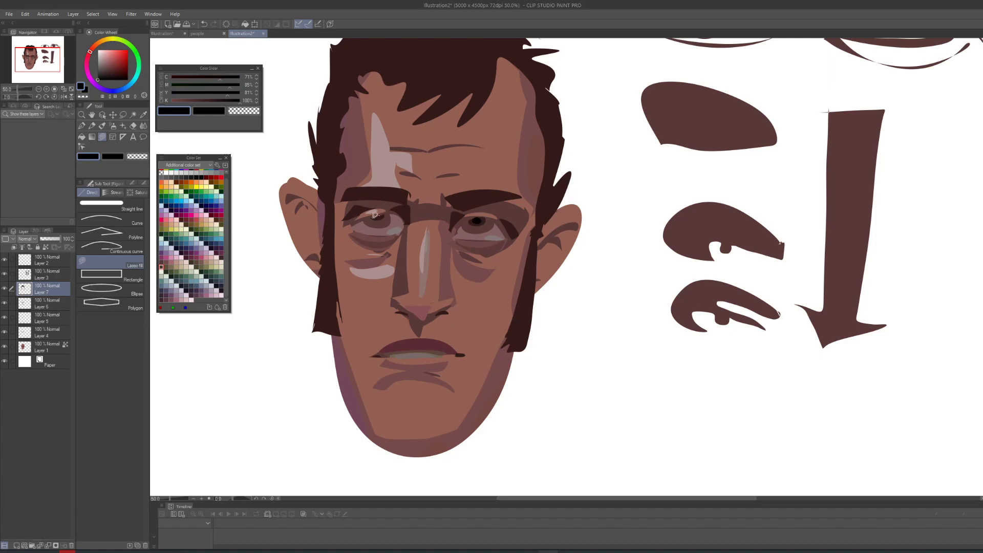
{"action": "left_click_drag", "start_coordinate": [376, 215], "coordinate": [382, 210]}
- Sample the skin color beside the nose, increase its black, and fill subtle shading around the nostrils
{"action": "left_click", "coordinate": [439, 305], "text": "alt"}
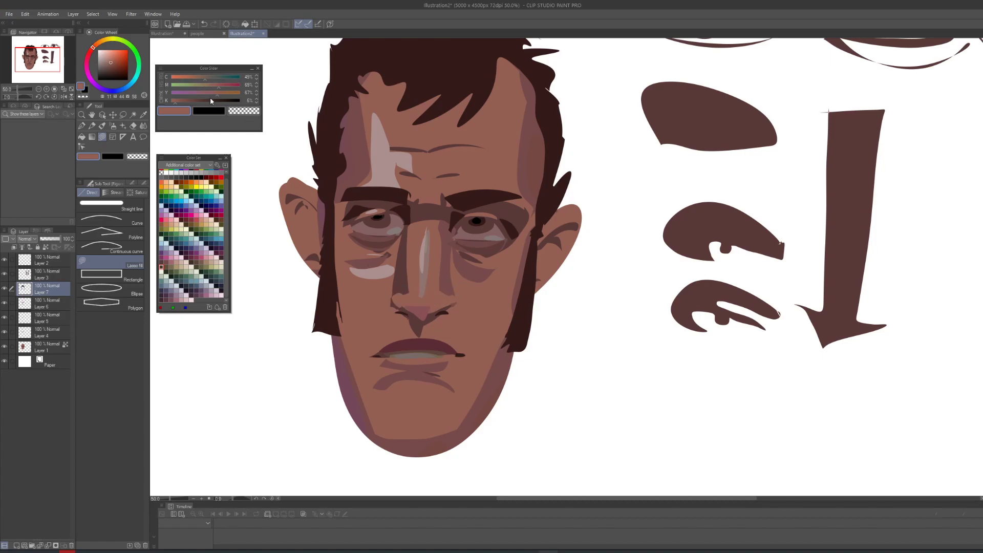
{"action": "left_click", "coordinate": [189, 101]}
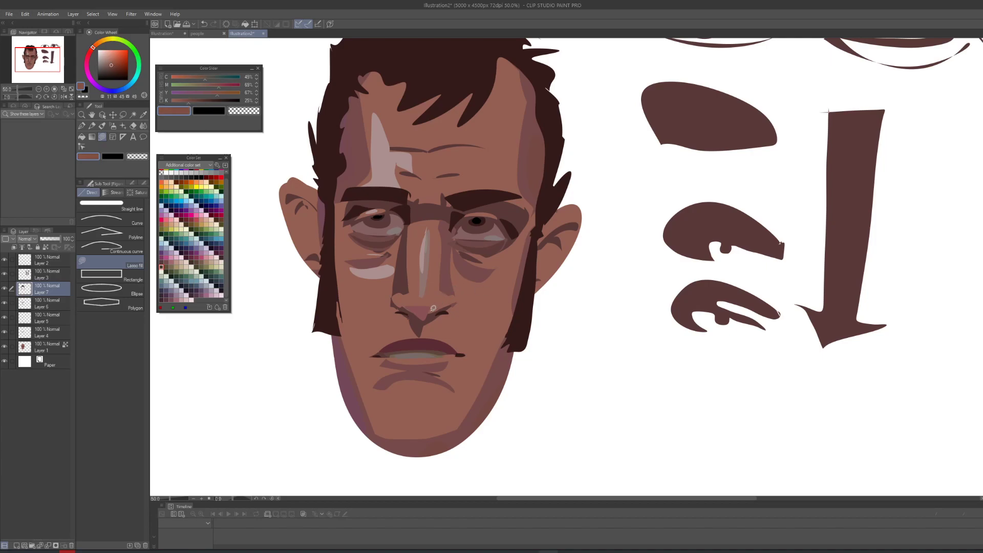
{"action": "mouse_move", "coordinate": [438, 307]}
{"action": "left_mouse_down"}
{"action": "mouse_move", "coordinate": [396, 322]}
{"action": "mouse_move", "coordinate": [406, 302]}
{"action": "left_mouse_up"}
- Try darker crease shapes running from the nose across both cheeks
{"action": "mouse_move", "coordinate": [452, 296]}
{"action": "left_mouse_down"}
{"action": "mouse_move", "coordinate": [508, 329]}
{"action": "mouse_move", "coordinate": [462, 306]}
{"action": "left_mouse_up"}
{"action": "mouse_move", "coordinate": [390, 291]}
{"action": "left_mouse_down"}
{"action": "mouse_move", "coordinate": [355, 341]}
{"action": "mouse_move", "coordinate": [389, 292]}
{"action": "left_mouse_up"}
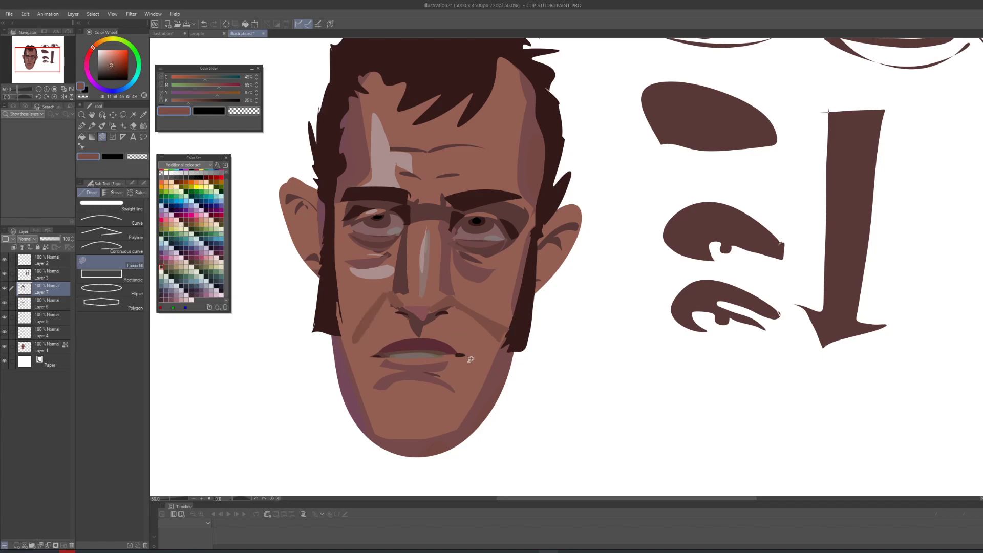
{"action": "mouse_move", "coordinate": [454, 265]}
{"action": "left_mouse_down"}
{"action": "mouse_move", "coordinate": [519, 256]}
{"action": "mouse_move", "coordinate": [456, 293]}
{"action": "mouse_move", "coordinate": [454, 272]}
{"action": "left_mouse_up"}
{"action": "key", "text": "ctrl+z"}
{"action": "key", "text": "ctrl+z"}
- Sample the upper lip color, reduce its black to 23%, and fill a lighter red shape across the upper lip
{"action": "left_click", "coordinate": [443, 308], "text": "alt"}
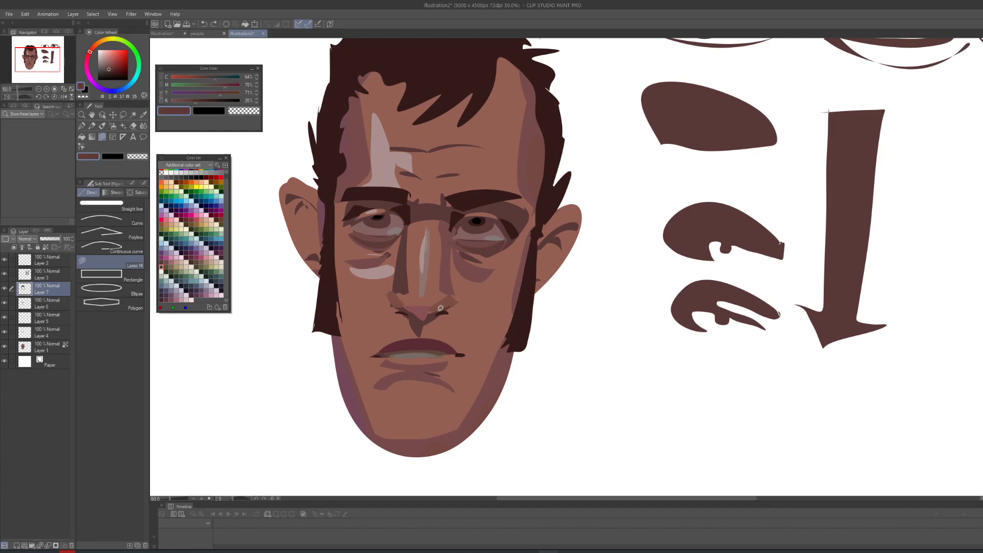
{"action": "left_click", "coordinate": [424, 337], "text": "alt"}
{"action": "left_click", "coordinate": [191, 104]}
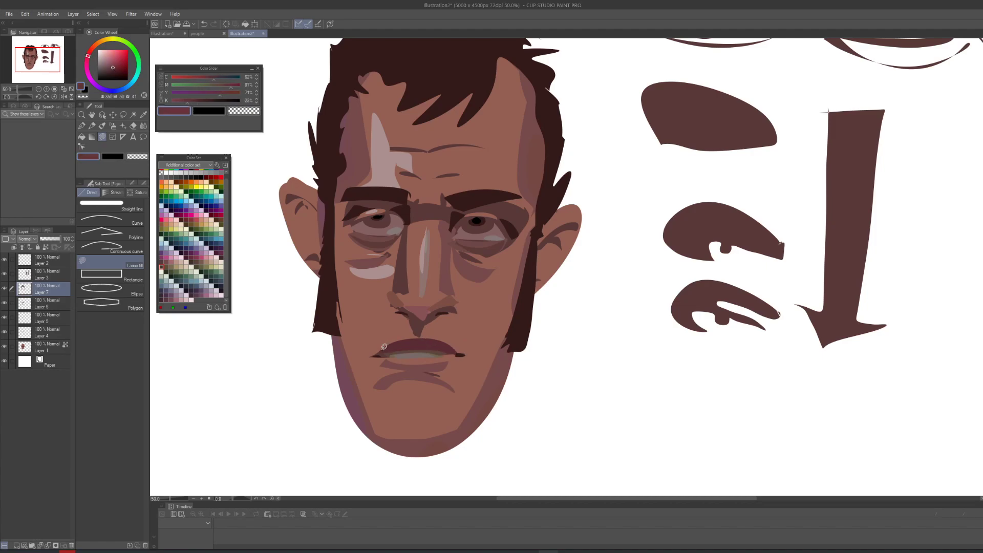
{"action": "mouse_move", "coordinate": [384, 347]}
{"action": "left_mouse_down"}
{"action": "mouse_move", "coordinate": [441, 340]}
{"action": "mouse_move", "coordinate": [455, 347]}
{"action": "mouse_move", "coordinate": [383, 350]}
{"action": "left_mouse_up"}
- Try a dark beard shape along the left side of the jaw, using the sampled sideburn color
{"action": "left_click", "coordinate": [381, 159], "text": "alt"}
{"action": "left_click", "coordinate": [206, 92]}
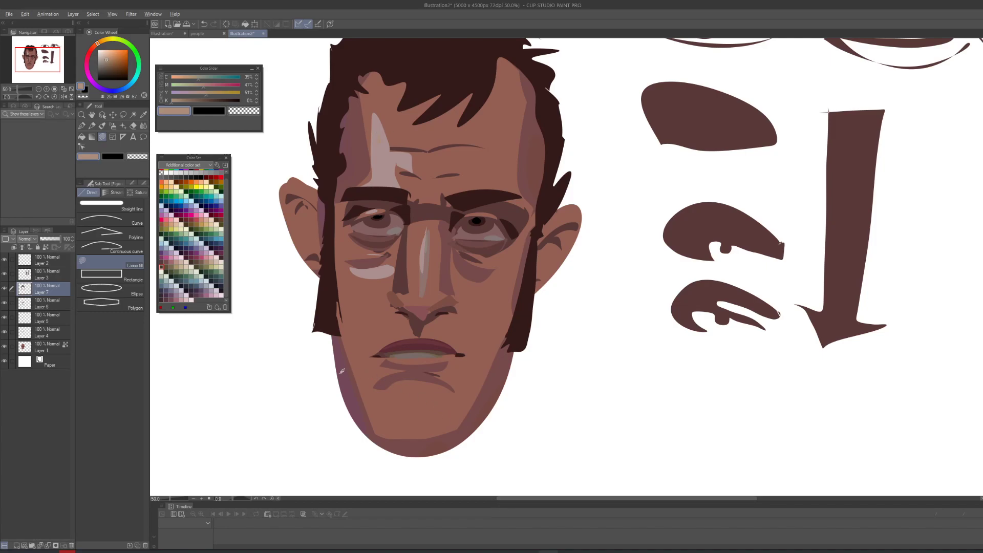
{"action": "left_click", "coordinate": [330, 310], "text": "alt"}
{"action": "mouse_move", "coordinate": [333, 335]}
{"action": "left_mouse_down"}
{"action": "mouse_move", "coordinate": [370, 426]}
{"action": "mouse_move", "coordinate": [413, 450]}
{"action": "mouse_move", "coordinate": [368, 443]}
{"action": "mouse_move", "coordinate": [324, 332]}
{"action": "left_mouse_up"}
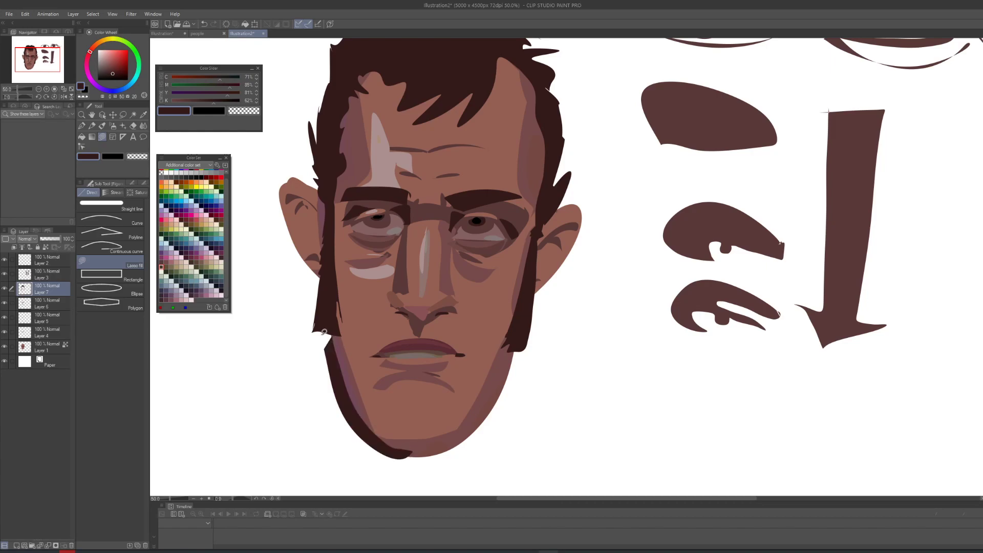
- Adjust the hair color to 97% yellow and 30% black, and fill jagged lighter brown strands through the hair
{"action": "scroll", "coordinate": [467, 370], "scroll_direction": "up", "scroll_amount": 3}
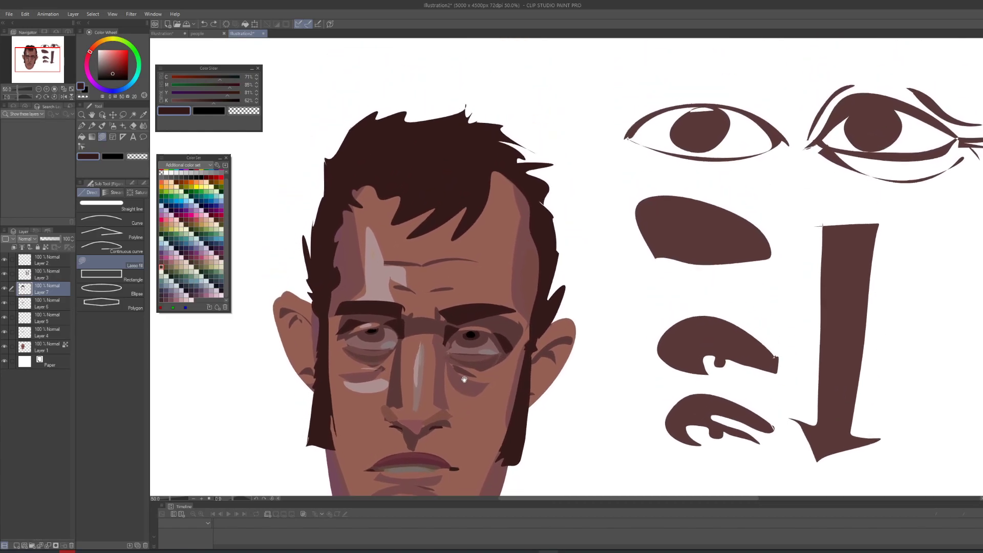
{"action": "left_click_drag", "start_coordinate": [214, 104], "coordinate": [238, 93]}
{"action": "mouse_move", "coordinate": [358, 152]}
{"action": "left_mouse_down"}
{"action": "mouse_move", "coordinate": [466, 177]}
{"action": "mouse_move", "coordinate": [450, 129]}
{"action": "mouse_move", "coordinate": [363, 149]}
{"action": "left_mouse_up"}
{"action": "mouse_move", "coordinate": [339, 226]}
{"action": "left_mouse_down"}
{"action": "mouse_move", "coordinate": [325, 224]}
{"action": "mouse_move", "coordinate": [336, 201]}
{"action": "left_mouse_up"}
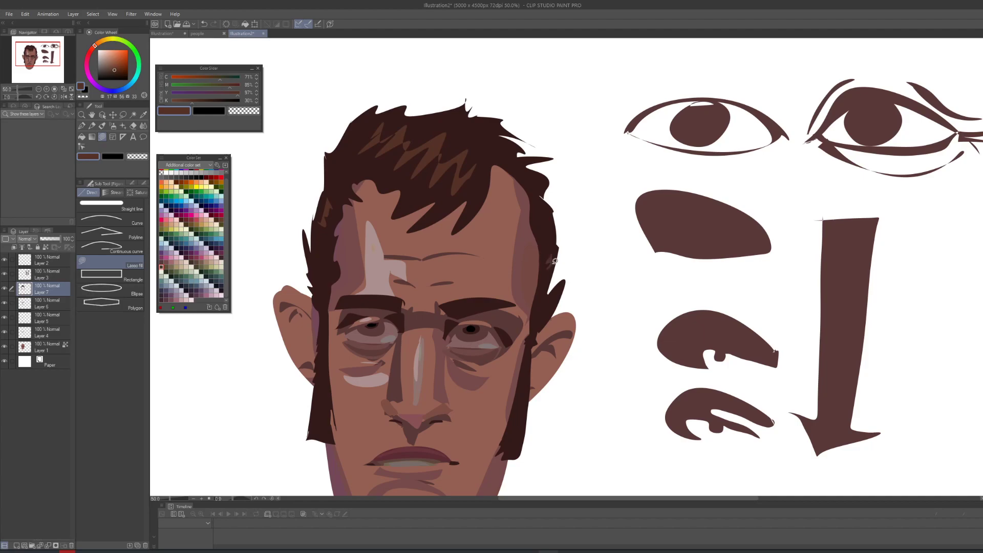
{"action": "scroll", "coordinate": [557, 236], "scroll_direction": "down", "scroll_amount": 3}
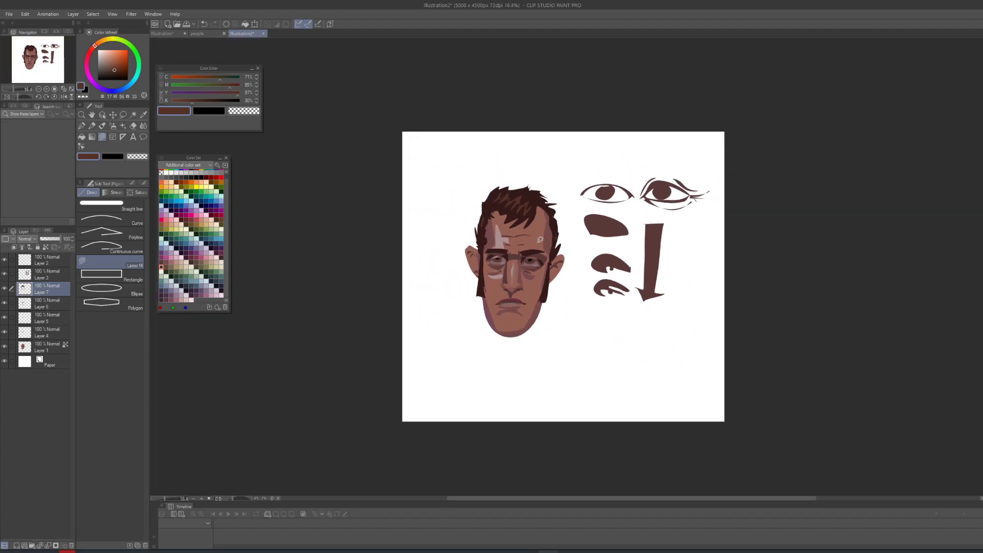
{"action": "scroll", "coordinate": [522, 242], "scroll_direction": "up", "scroll_amount": 1}
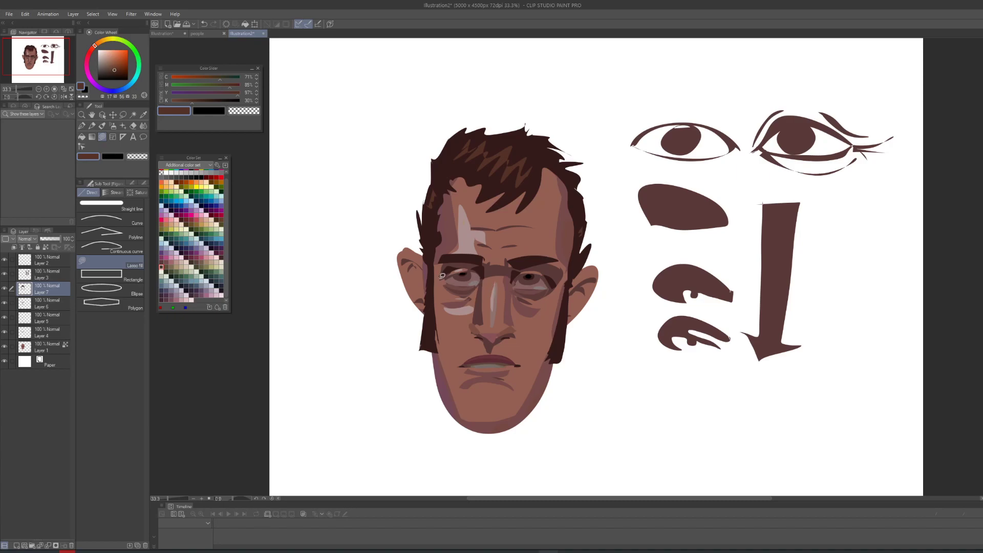